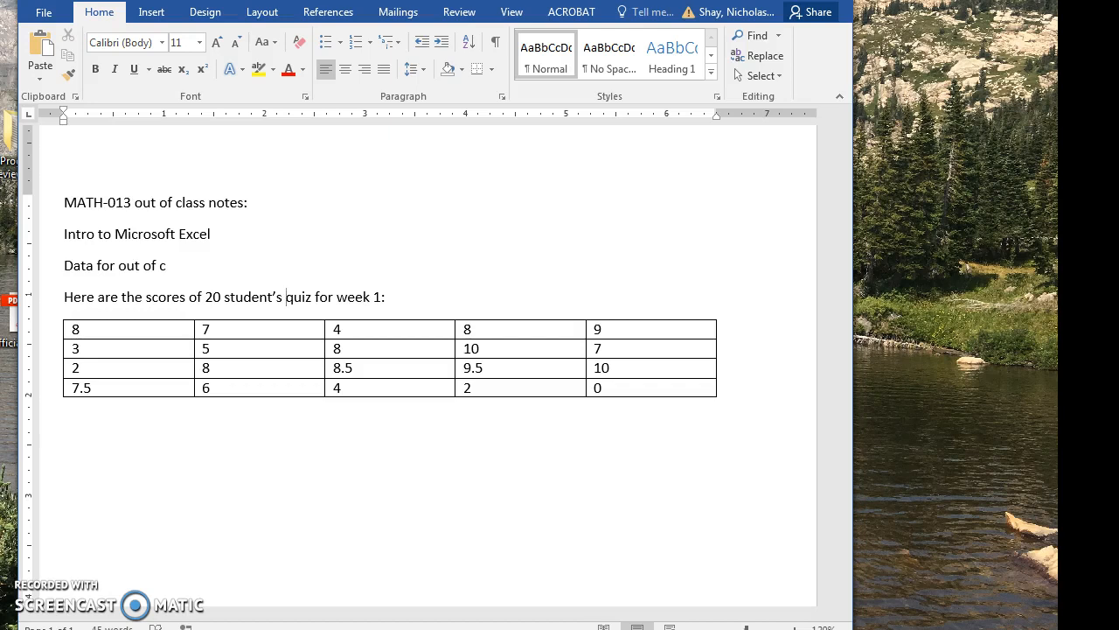
Delete the unfinished line "Data for out of c" from the class notes.
left_click_drag(173, 266, 55, 266)
key("Delete")
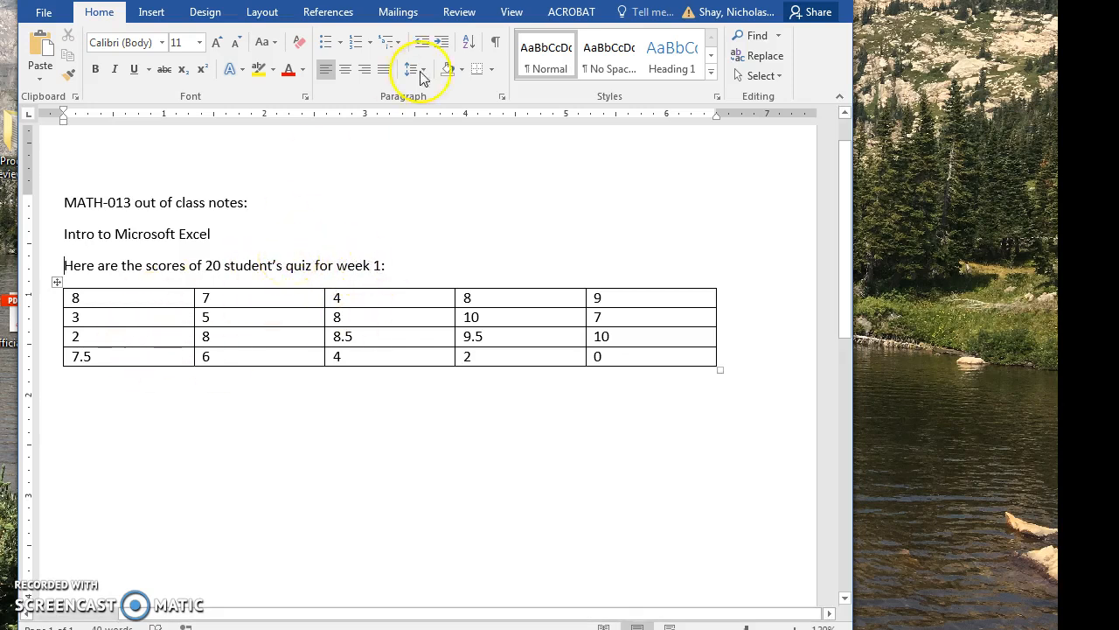
Arrange the windows so the blank Excel workbook sits beside the Word notes, leaving the start of the score table visible.
left_click_drag(263, 0, 228, 1)
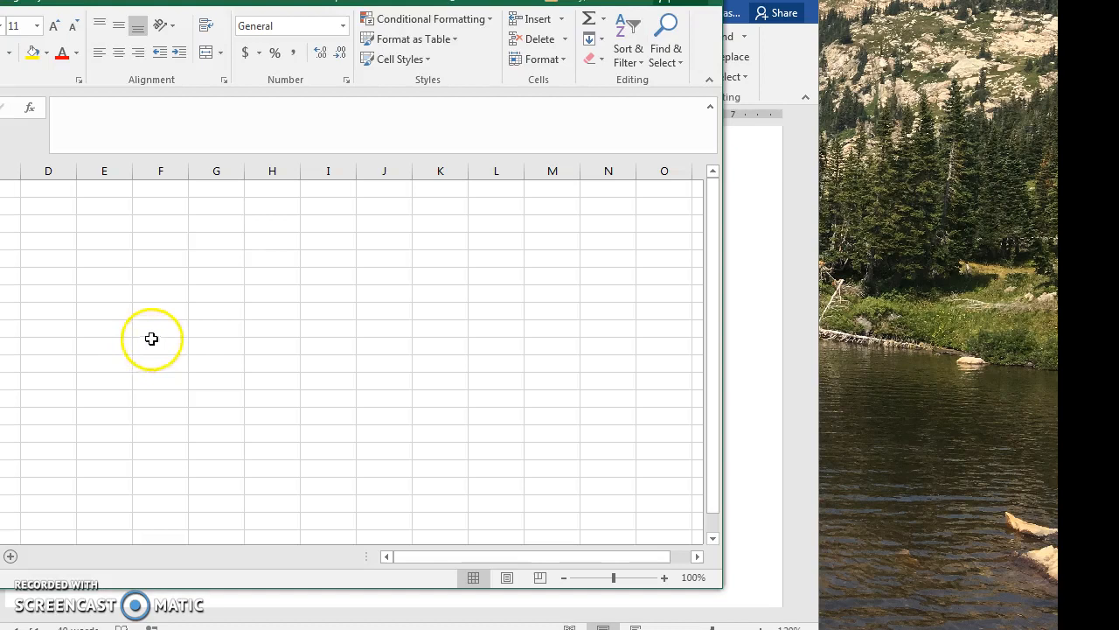
left_click_drag(300, 0, 695, 16)
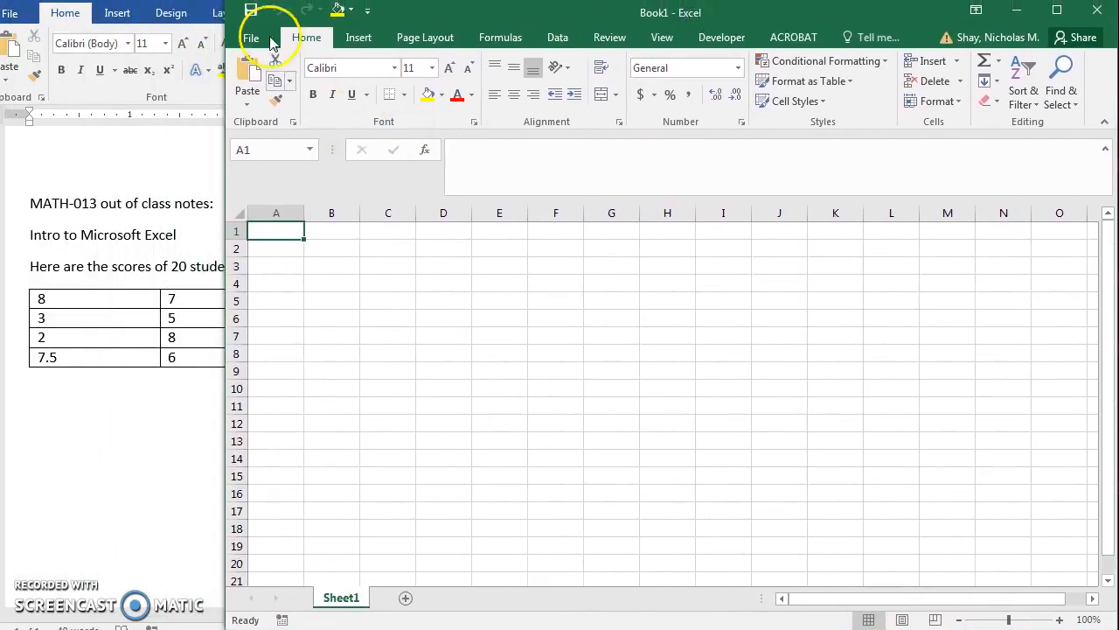
left_click_drag(158, 0, 157, 12)
left_click(1029, 392)
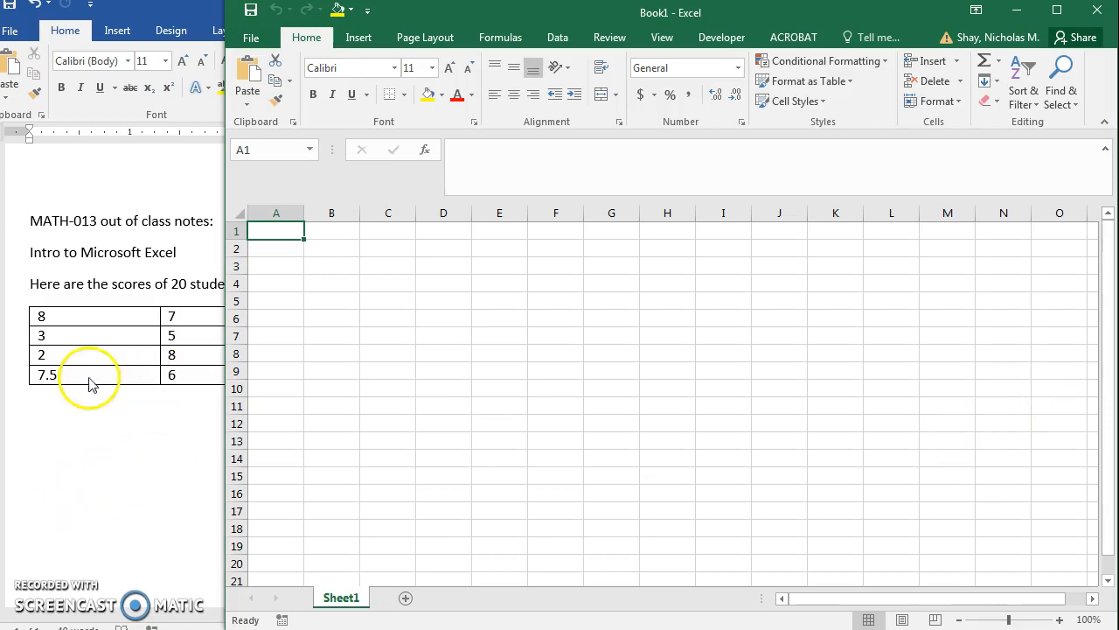
Switch to the Word document and copy the entire table of week 1 quiz scores.
left_click(94, 411)
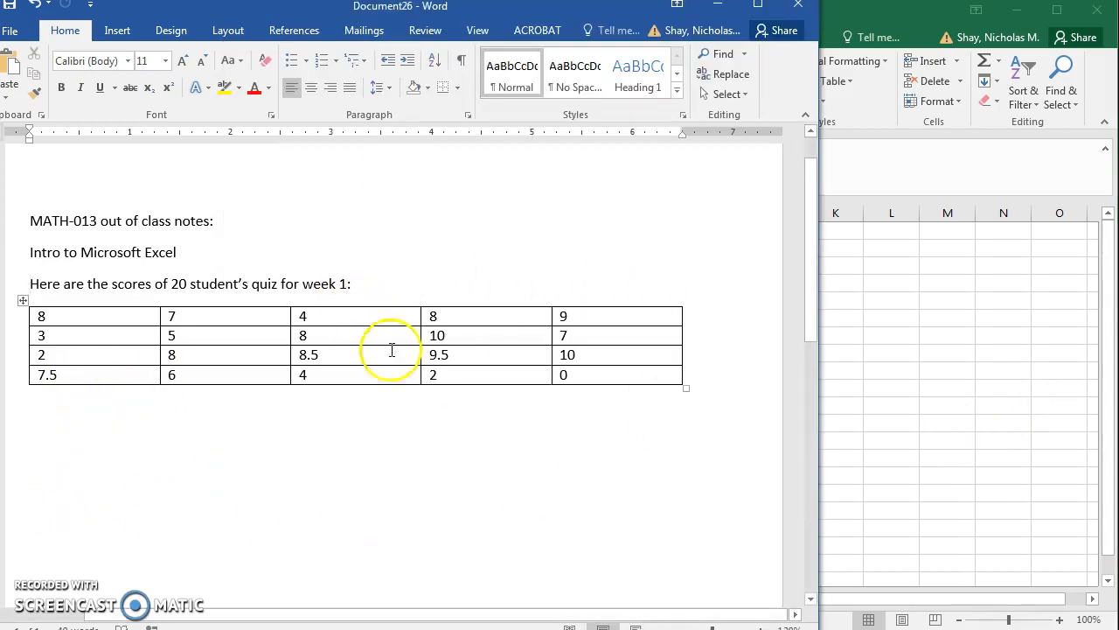
mouse_move(35, 318)
left_mouse_down()
mouse_move(426, 373)
mouse_move(564, 372)
mouse_move(556, 377)
left_mouse_up()
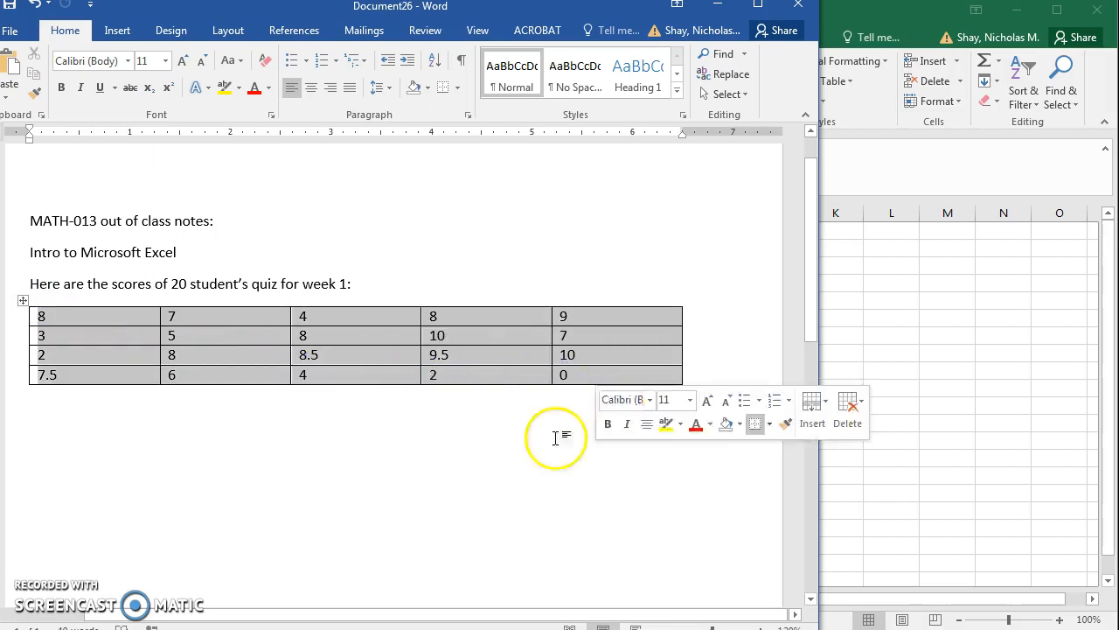
right_click(570, 371)
left_click(612, 90)
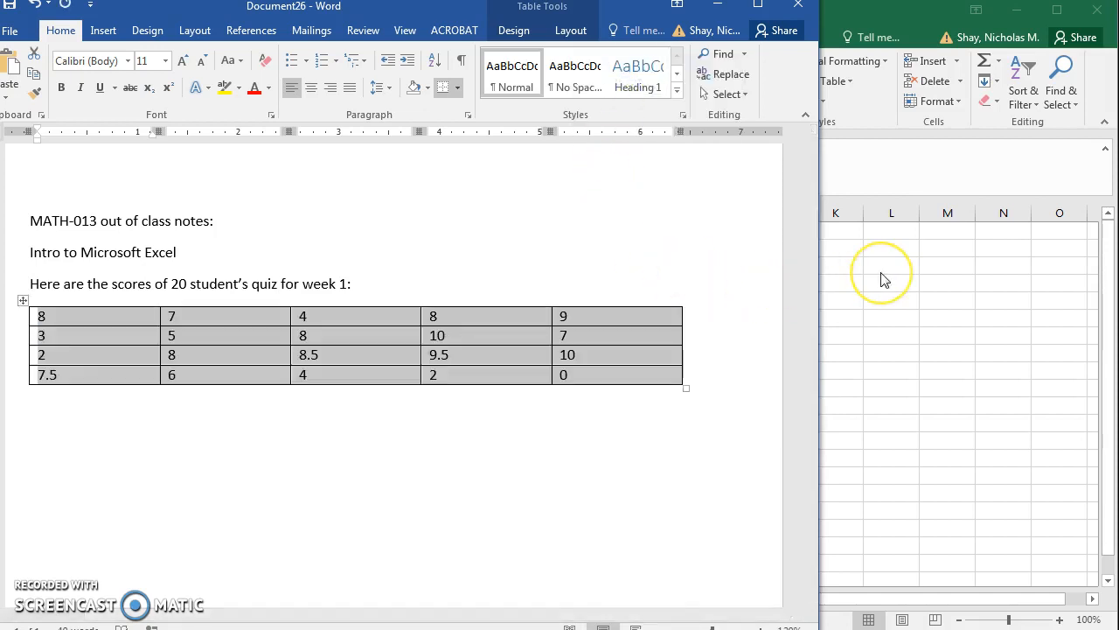
Switch to the blank Excel workbook and paste the copied scores at cell A1, keeping the source formatting.
left_click(850, 10)
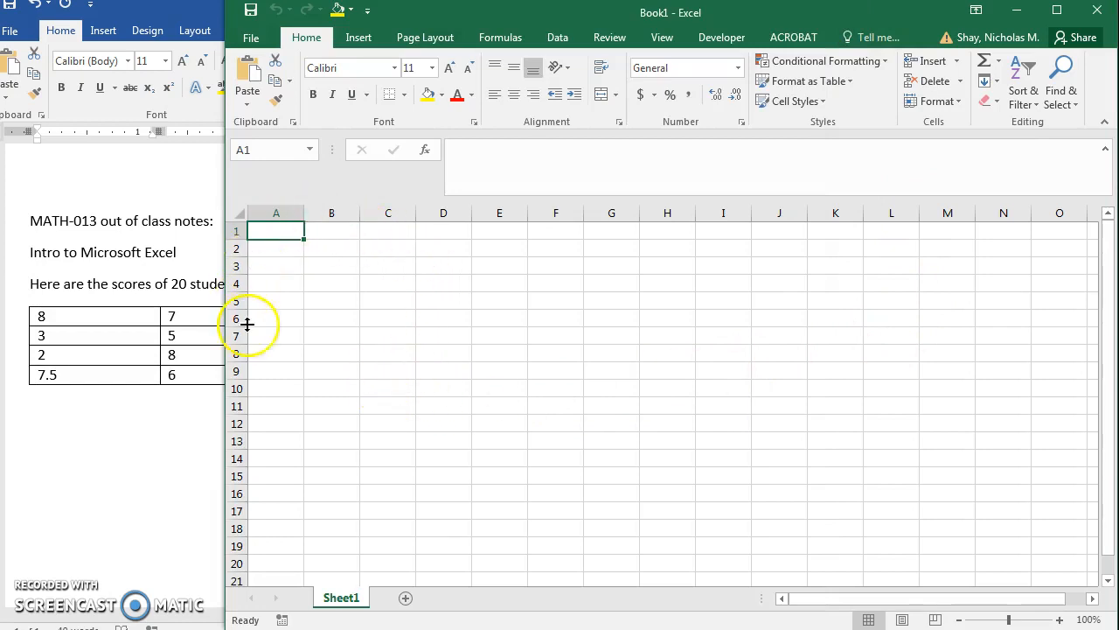
left_click(281, 236)
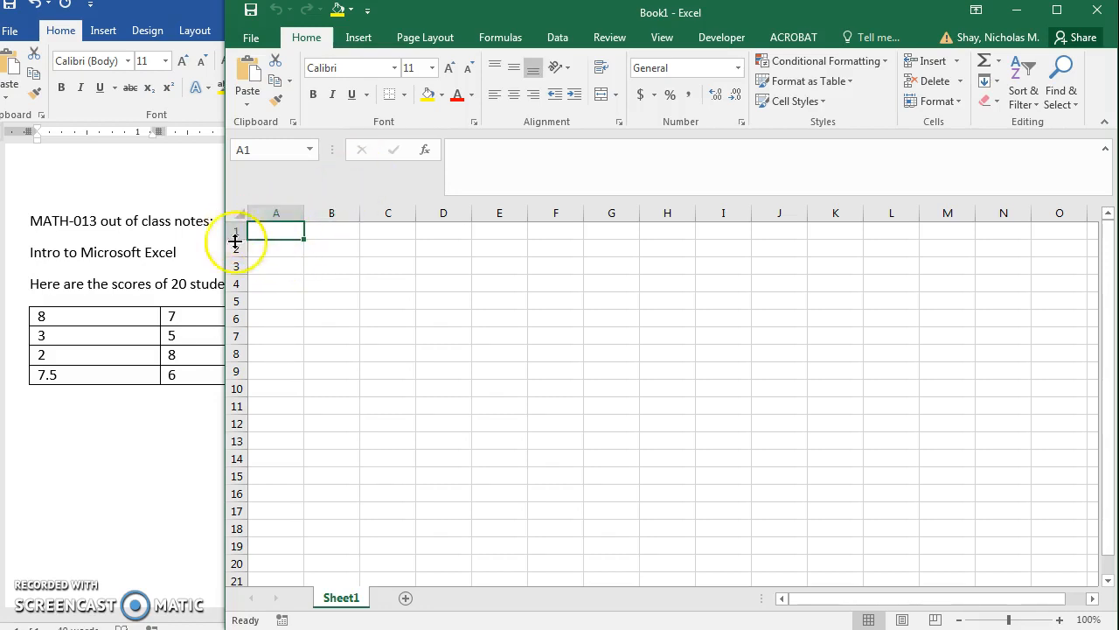
left_click(445, 300)
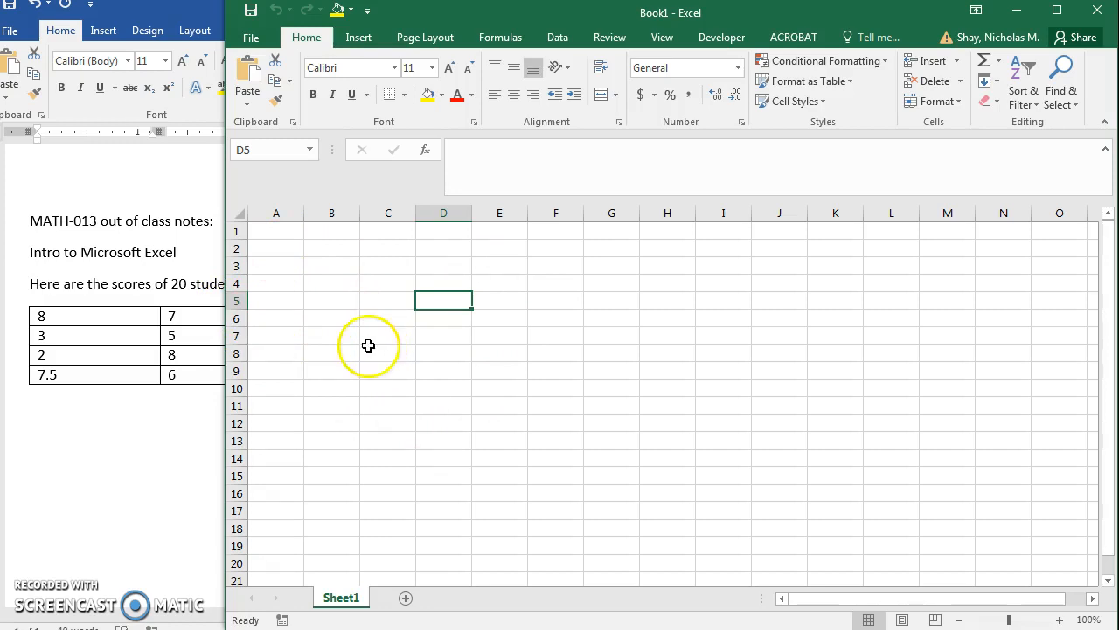
left_click(278, 230)
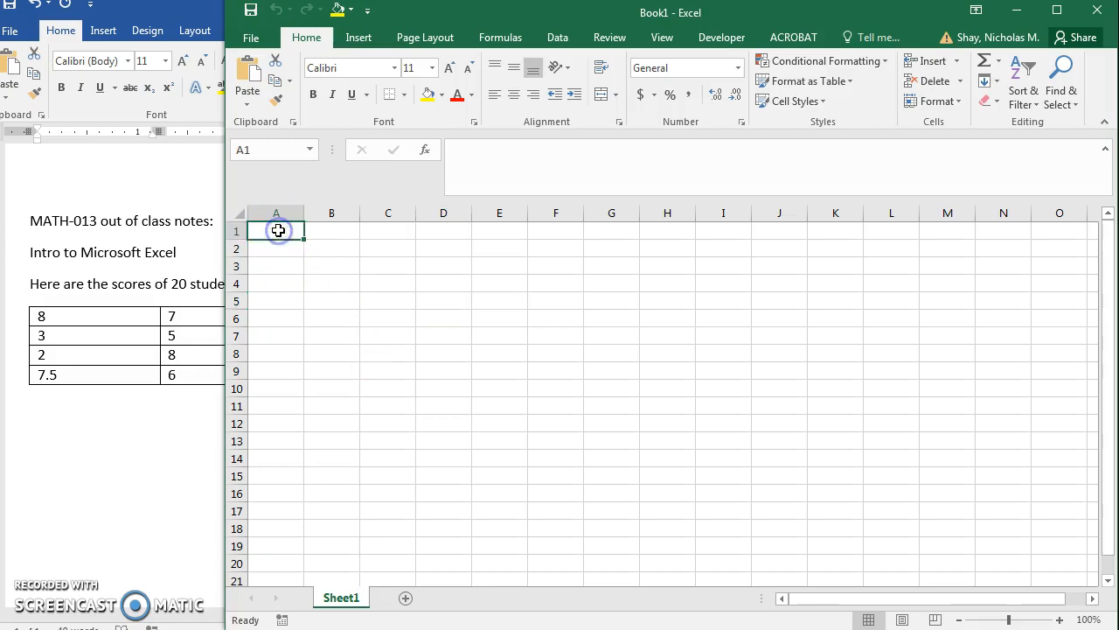
right_click(278, 230)
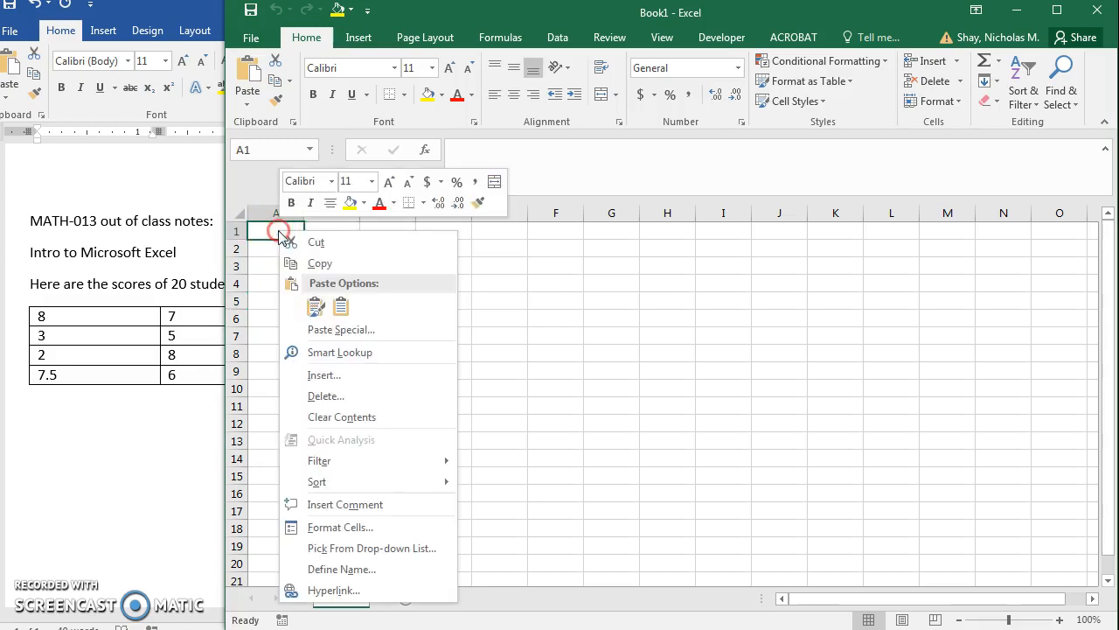
left_click(314, 308)
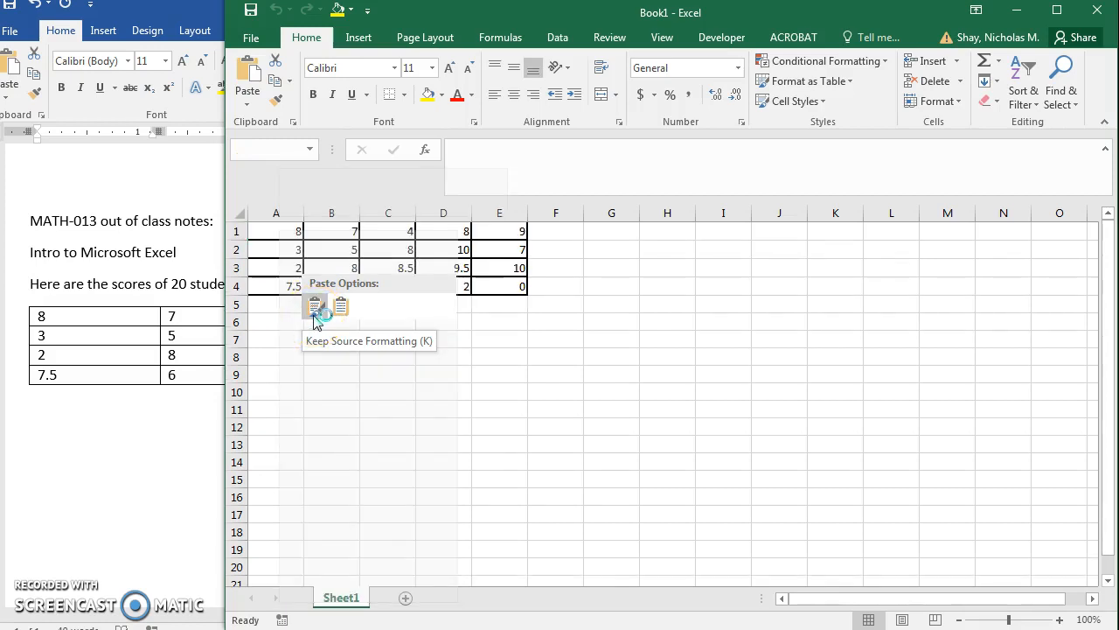
left_click(343, 308)
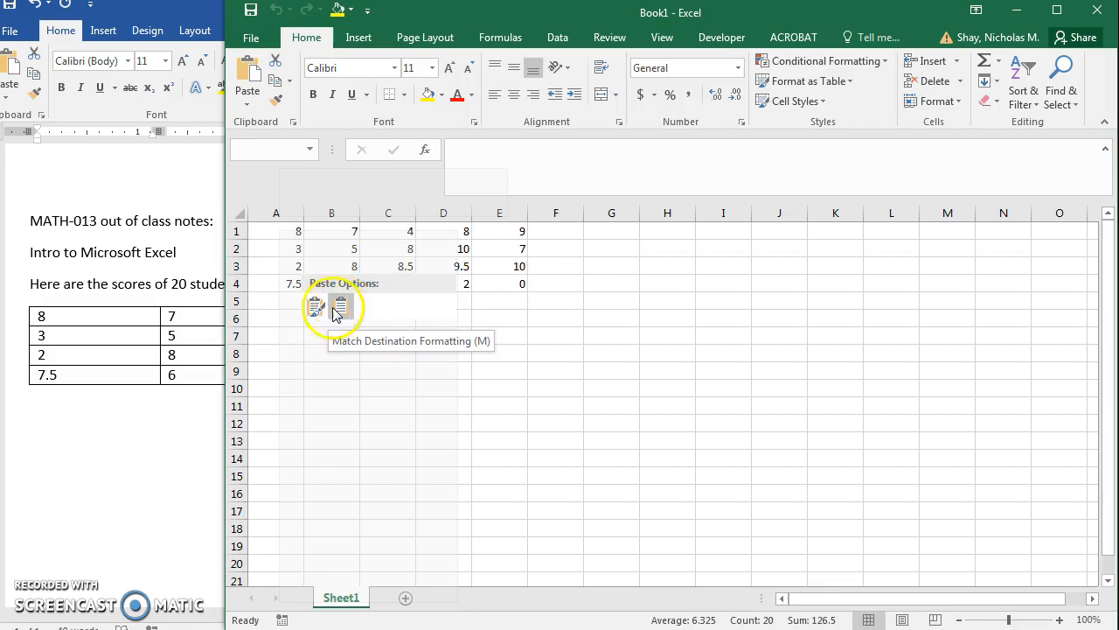
left_click(312, 309)
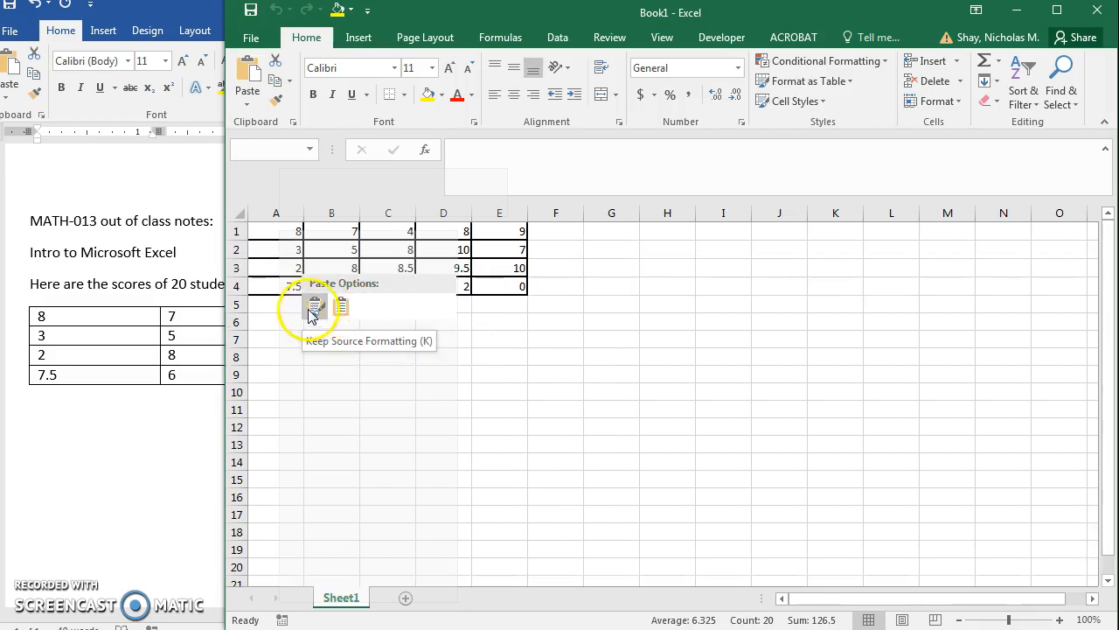
Deselect the pasted scores and reposition the workbook window over the Word document so the worksheet is fully in view.
left_click(477, 376)
left_click_drag(513, 16, 1019, 109)
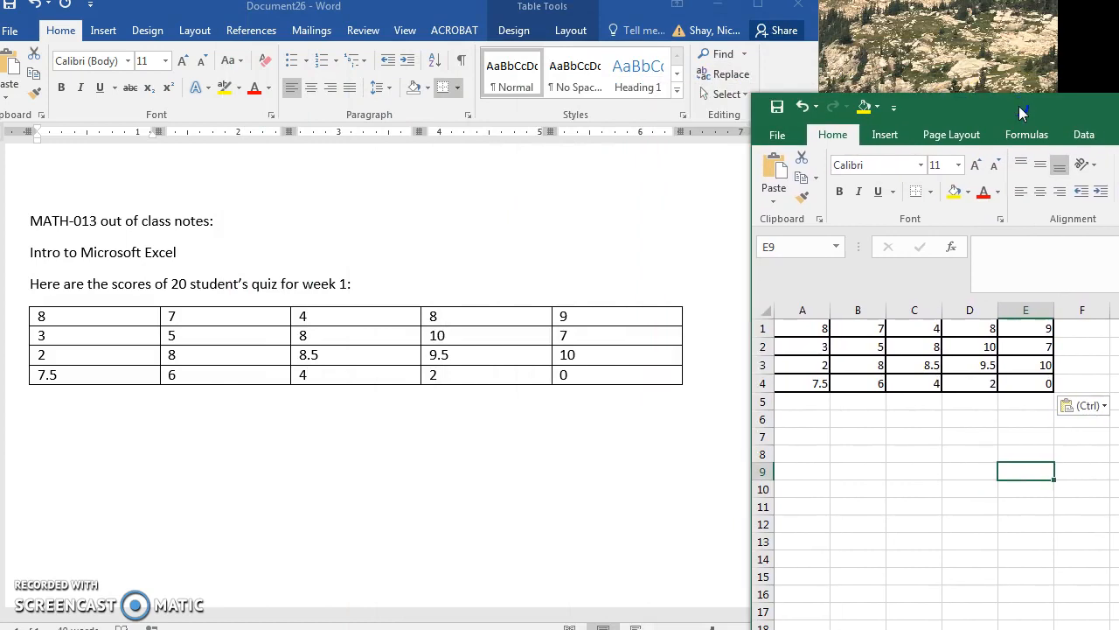
left_click_drag(1020, 108, 413, 47)
left_click_drag(333, 378, 307, 370)
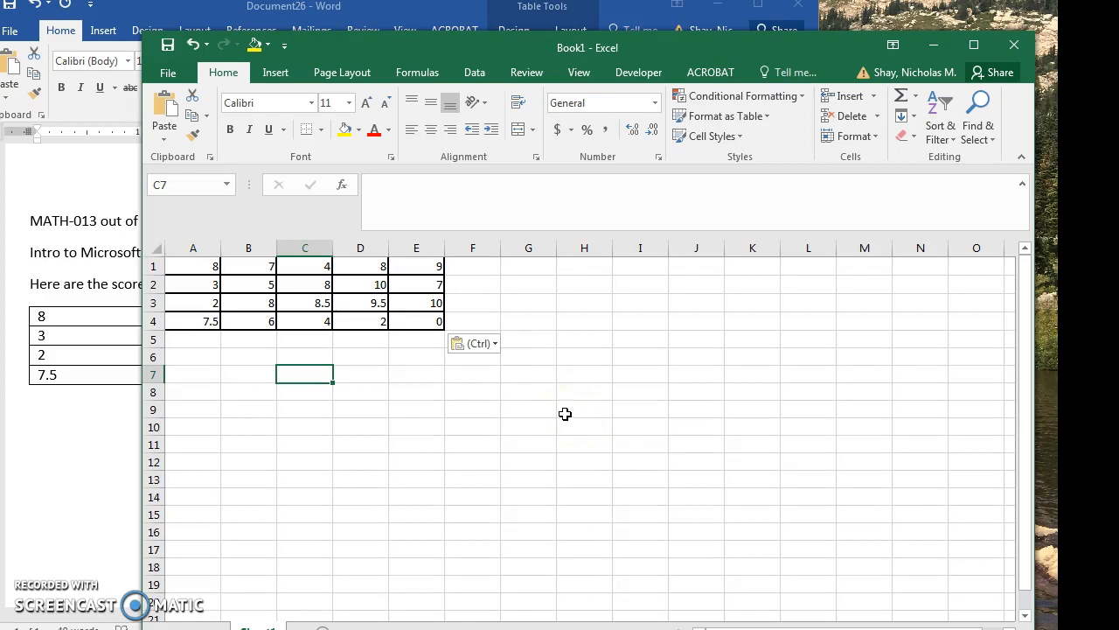
Open the cell formatting options for cell C3 and examine how the Number category's decimal places affect the sample.
left_click(313, 303)
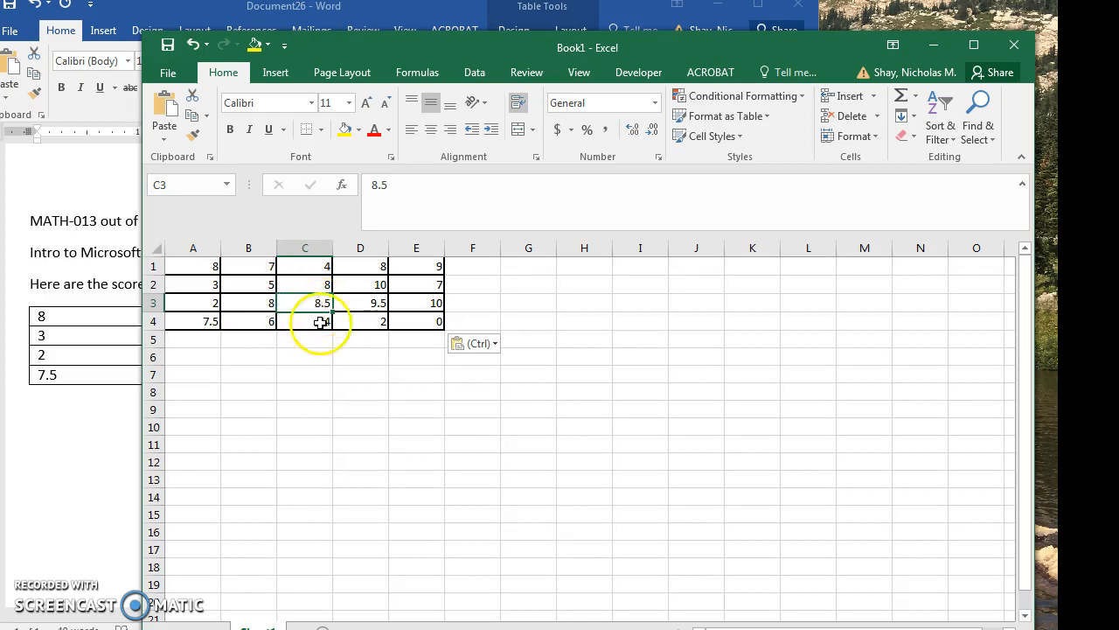
right_click(319, 304)
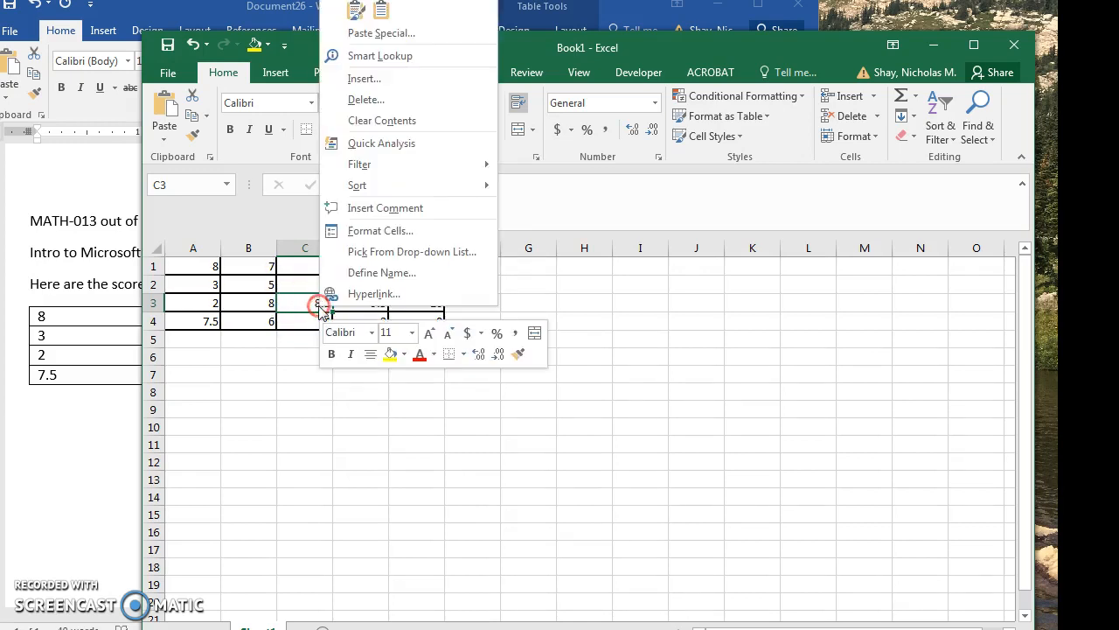
left_click(355, 231)
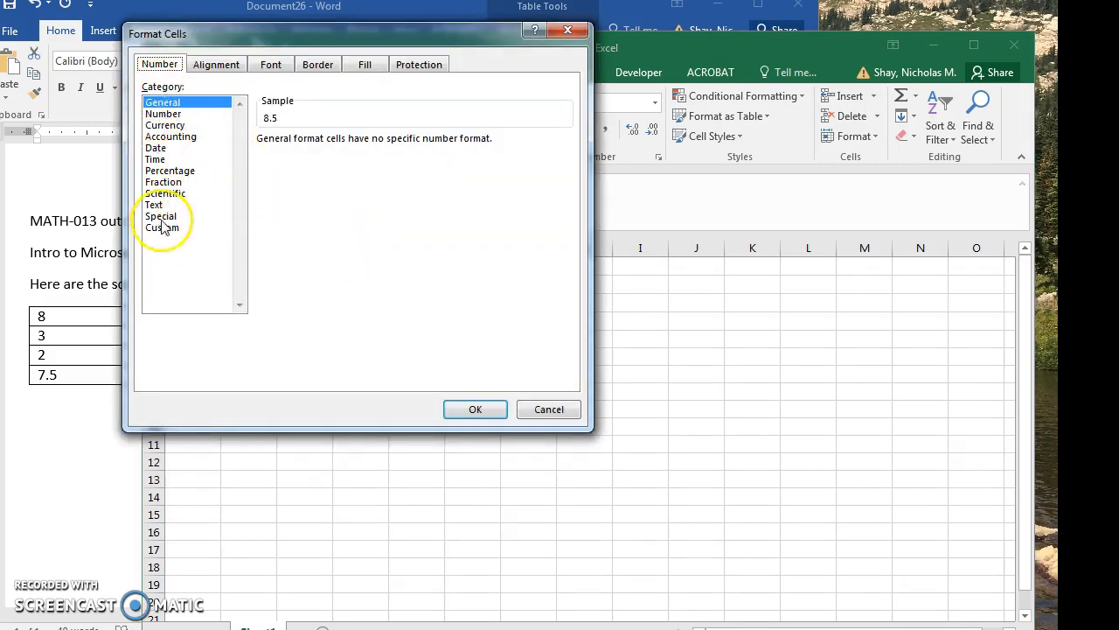
left_click(169, 114)
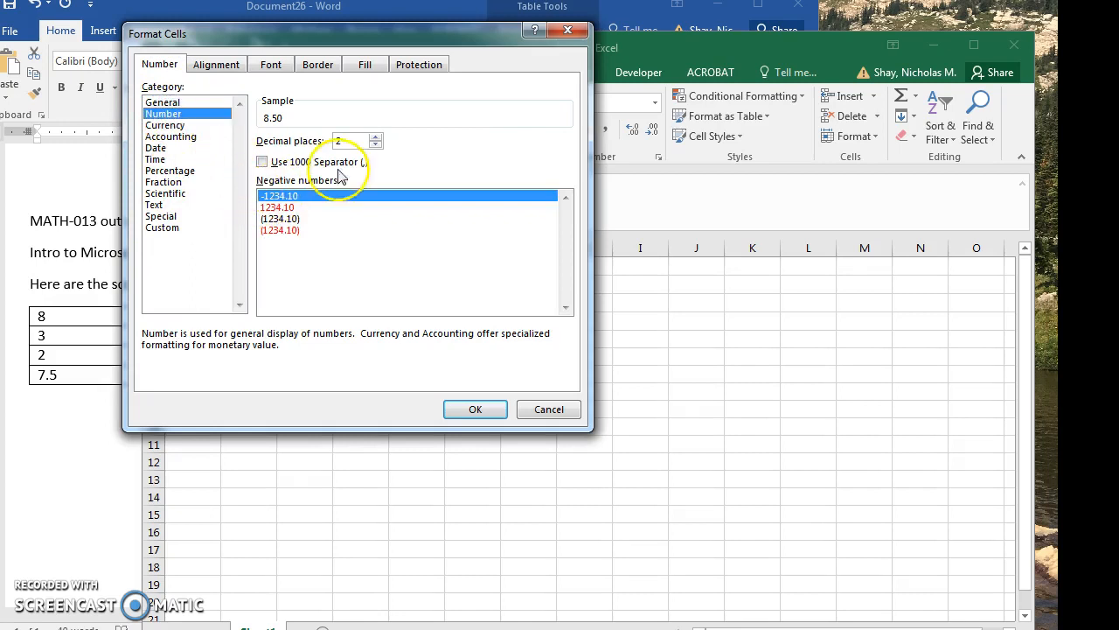
left_click(374, 137)
left_click(376, 144)
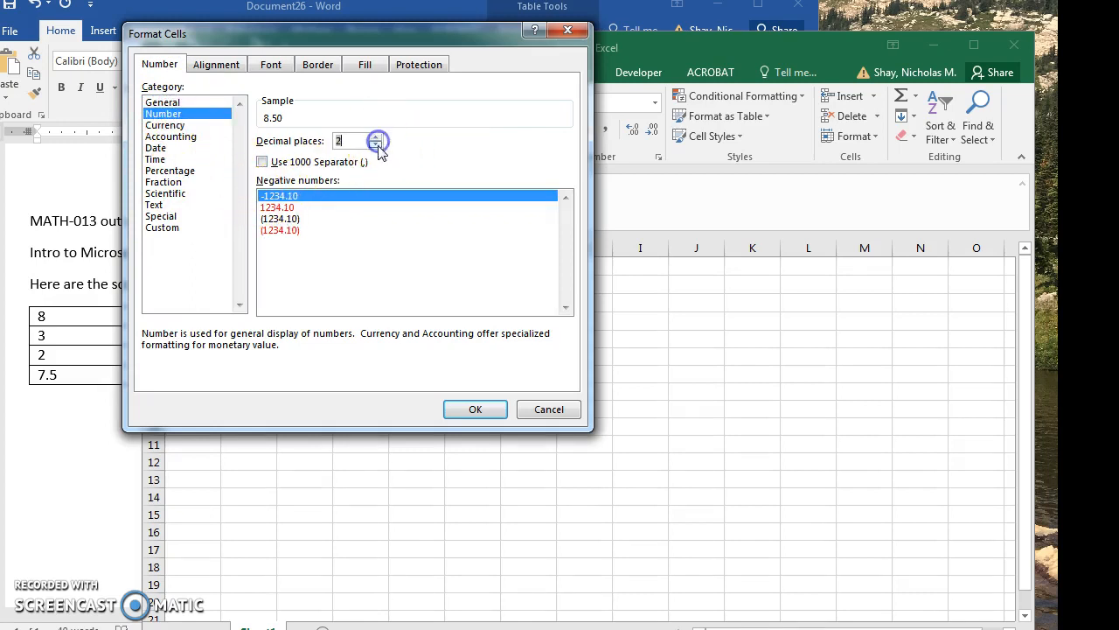
left_click(378, 147)
left_click(374, 137)
Review the Currency, Accounting, Date, Time, Percentage, Fraction, Scientific and Text formats for cell C3, and close without applying any.
left_click(180, 125)
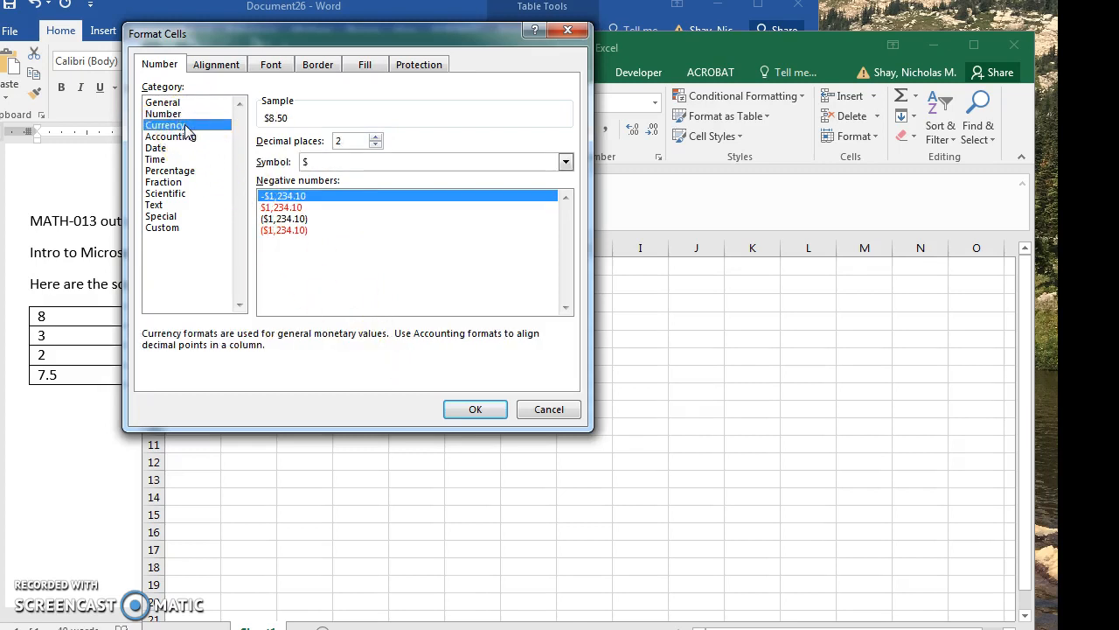
left_click(313, 165)
left_click(310, 165)
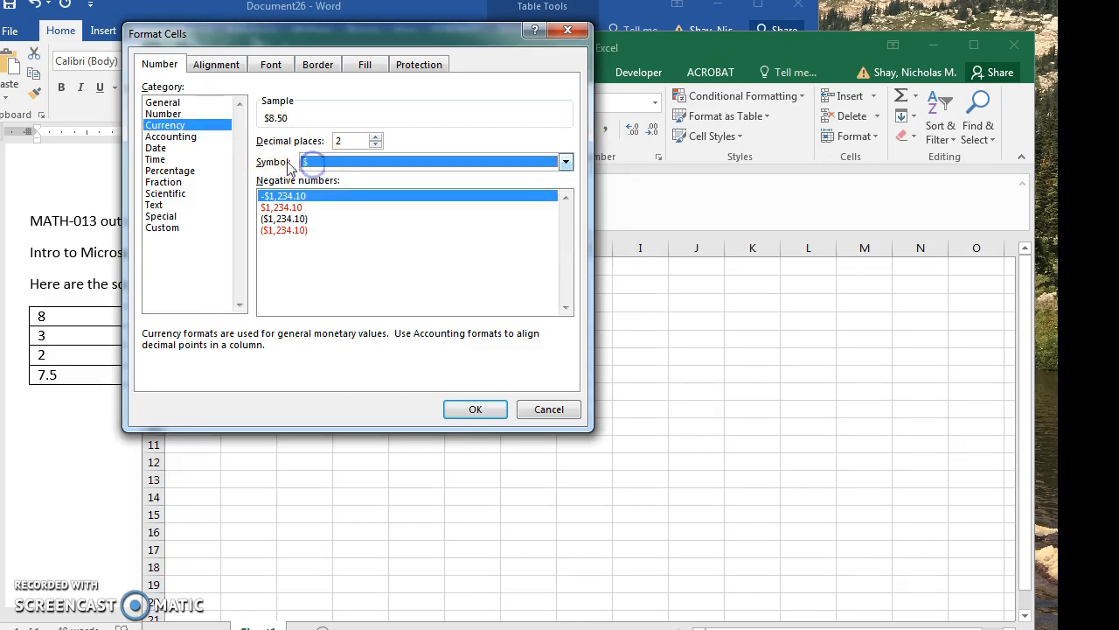
left_click(189, 137)
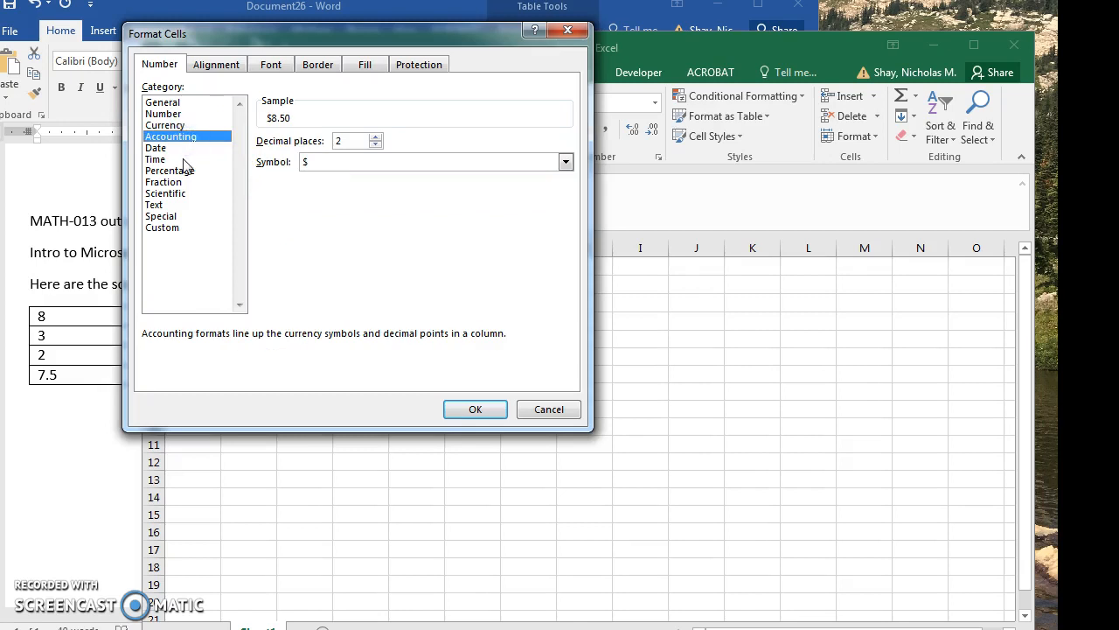
left_click(187, 149)
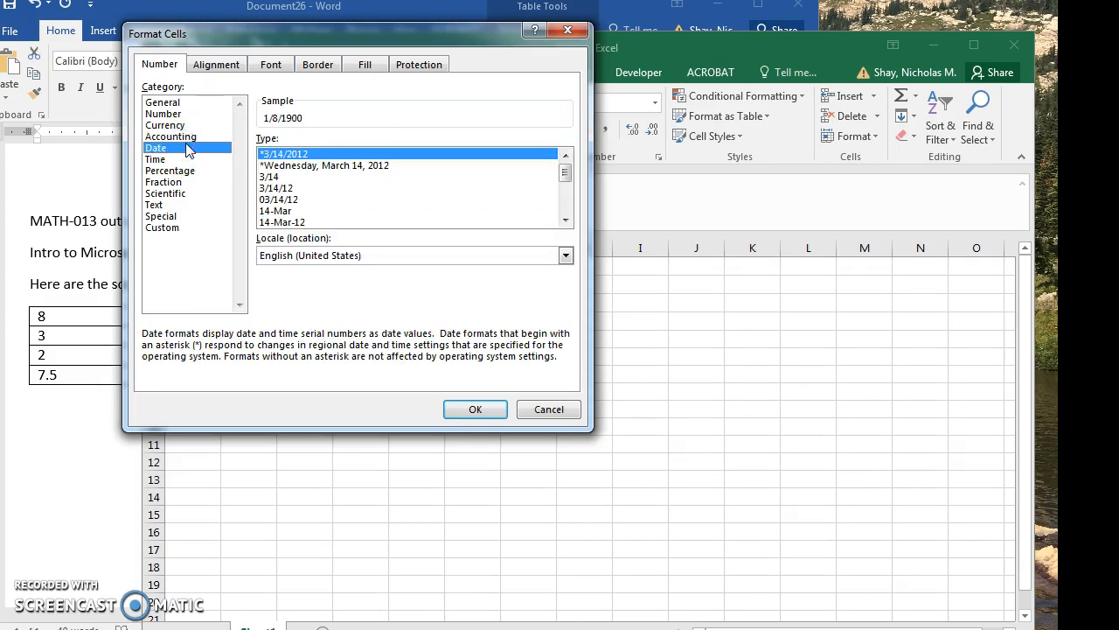
left_click(193, 161)
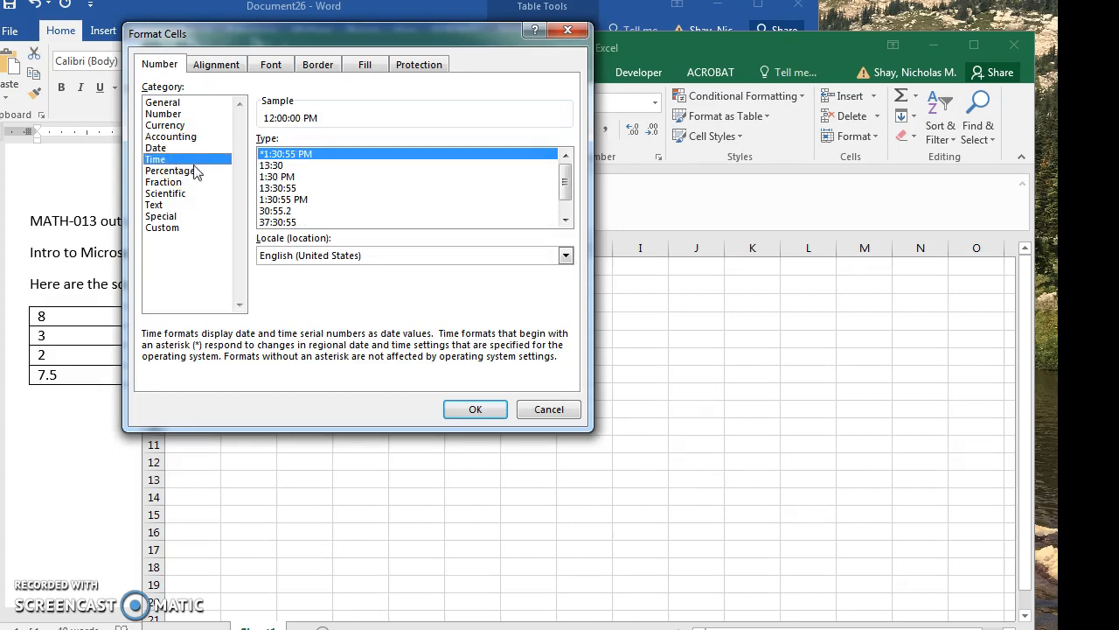
left_click(196, 171)
left_click(199, 178)
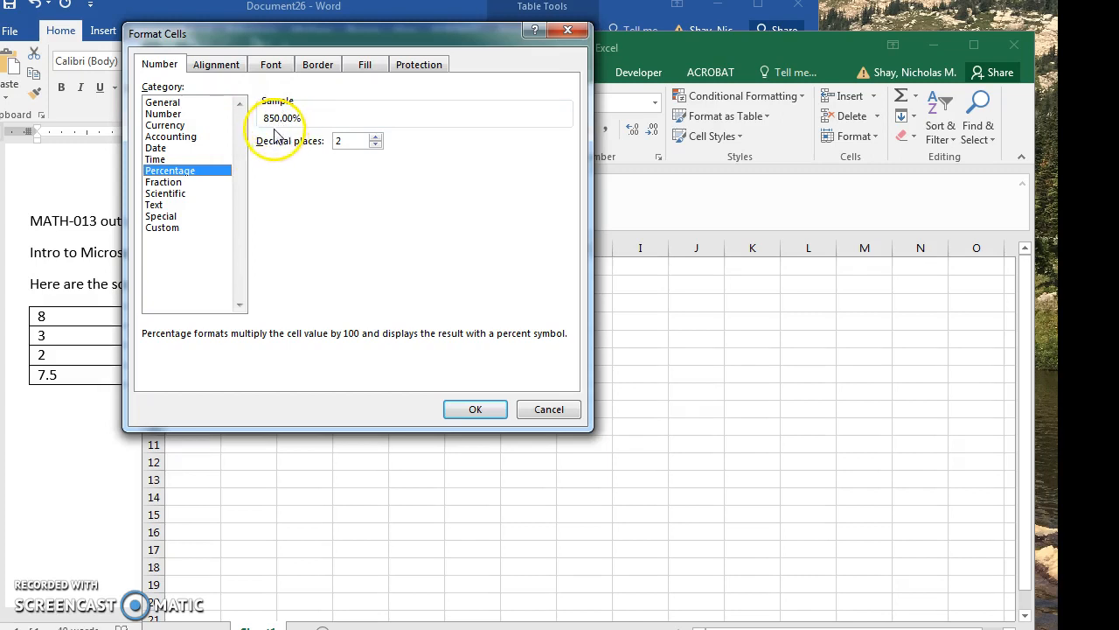
left_click(206, 184)
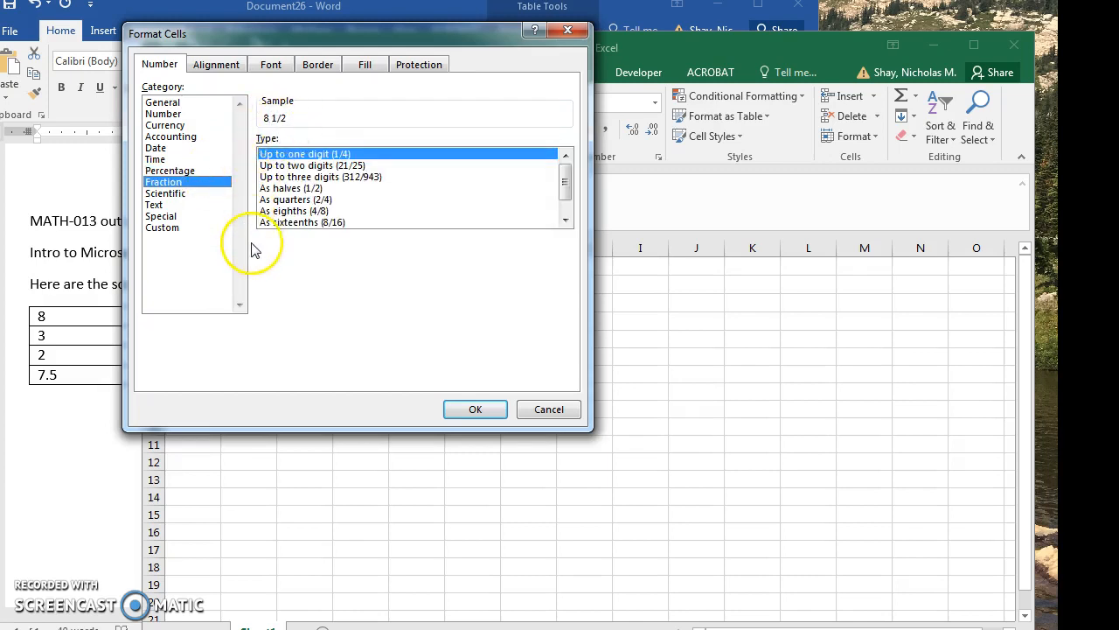
left_click(188, 195)
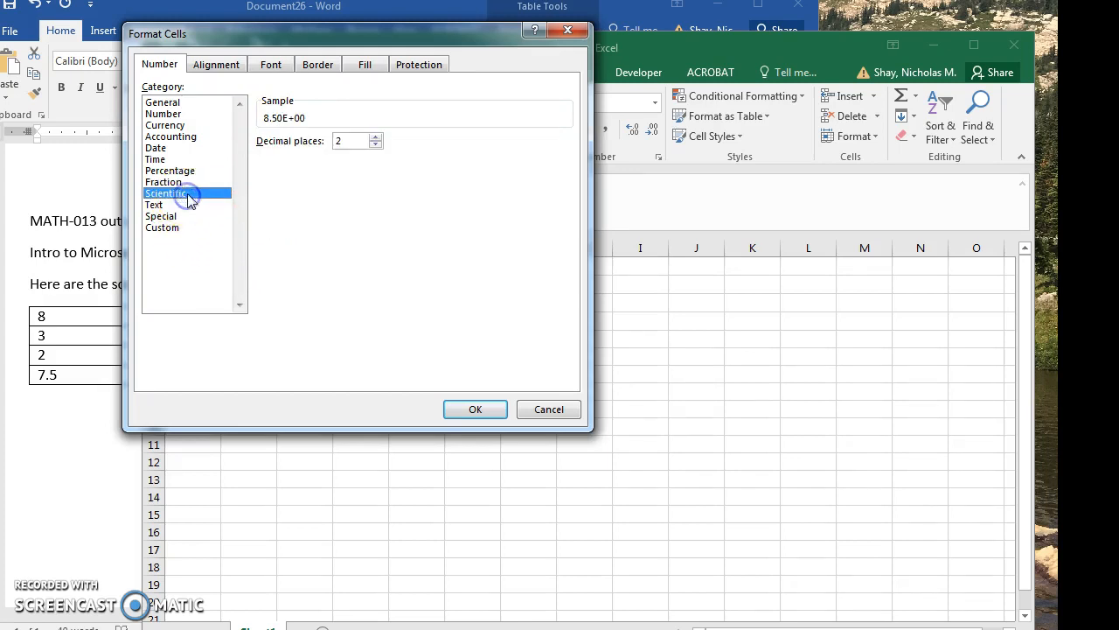
left_click(189, 207)
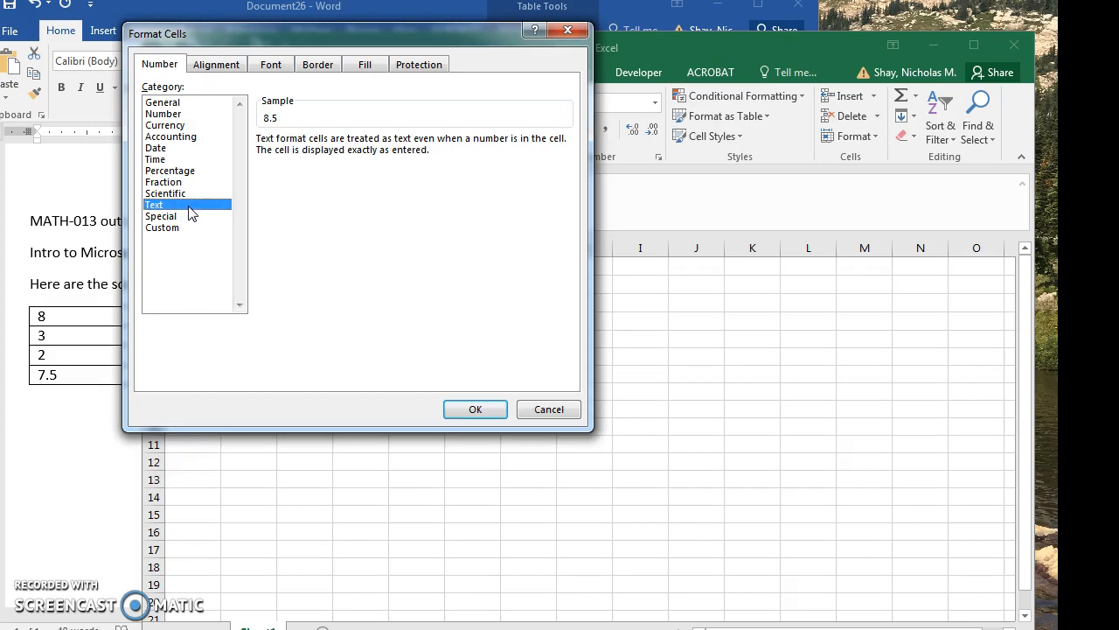
left_click(171, 113)
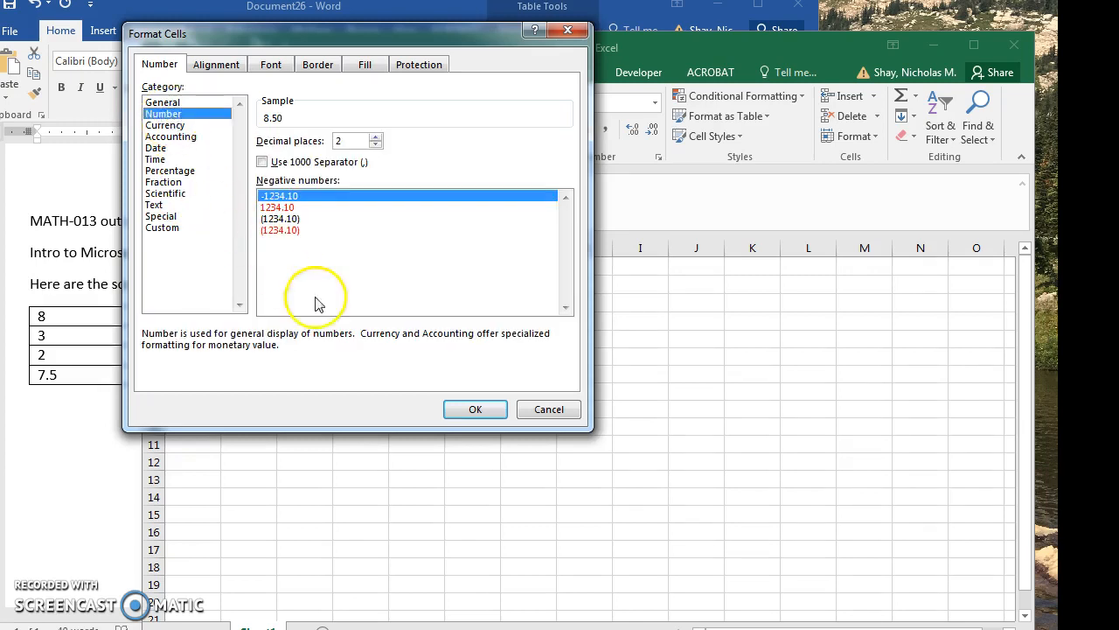
left_click(548, 409)
Format the scores in A1:E4 as Number with 2 decimal places and deselect the range.
left_click_drag(194, 269, 405, 320)
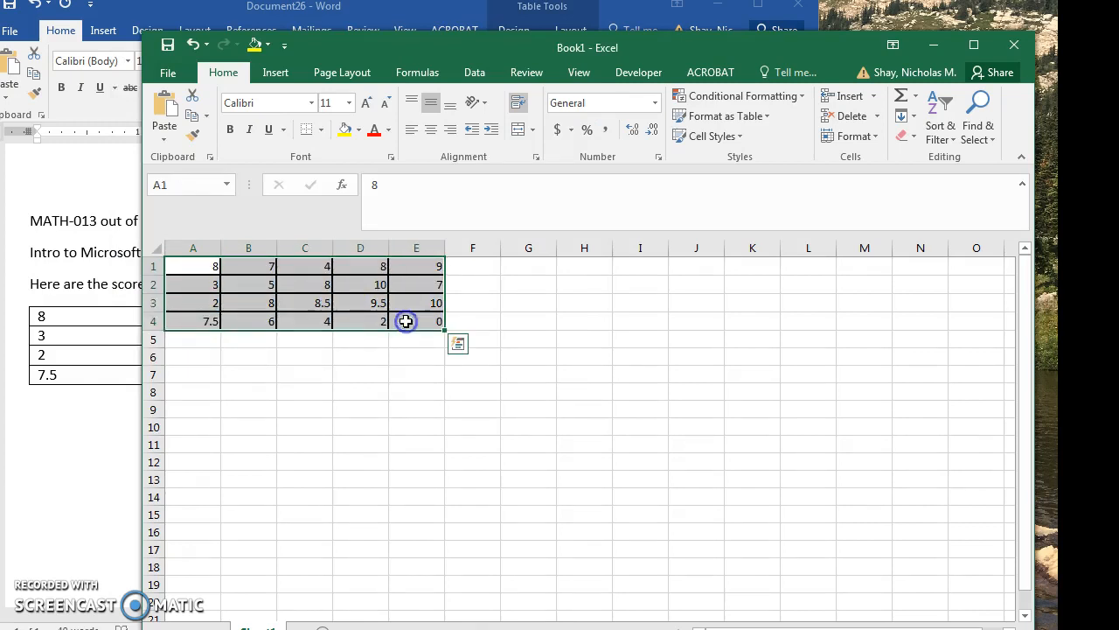
right_click(412, 321)
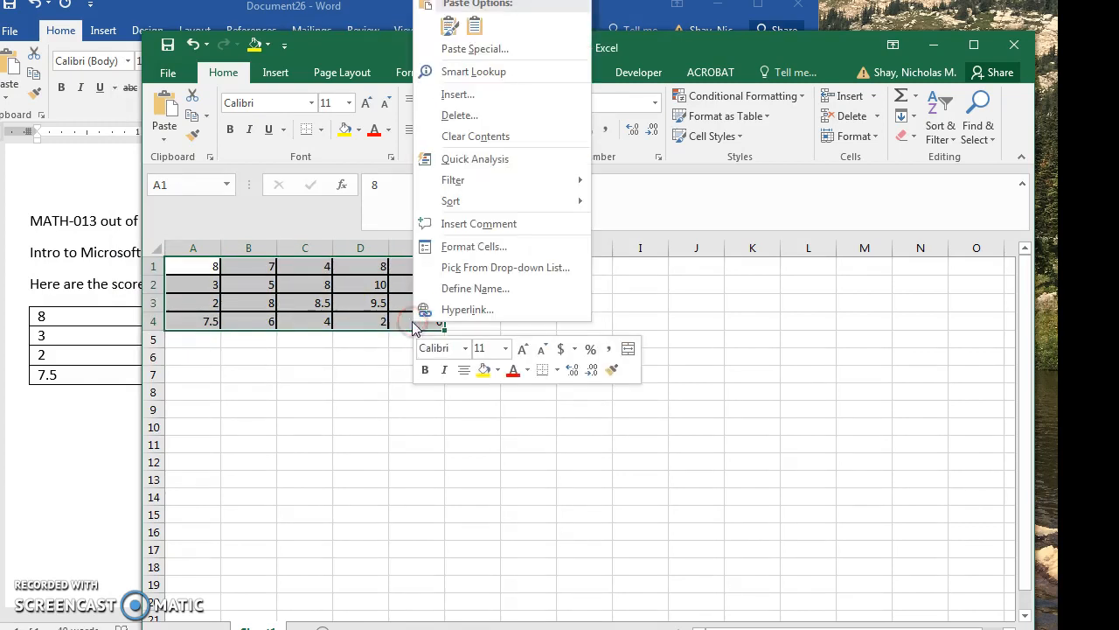
left_click(431, 248)
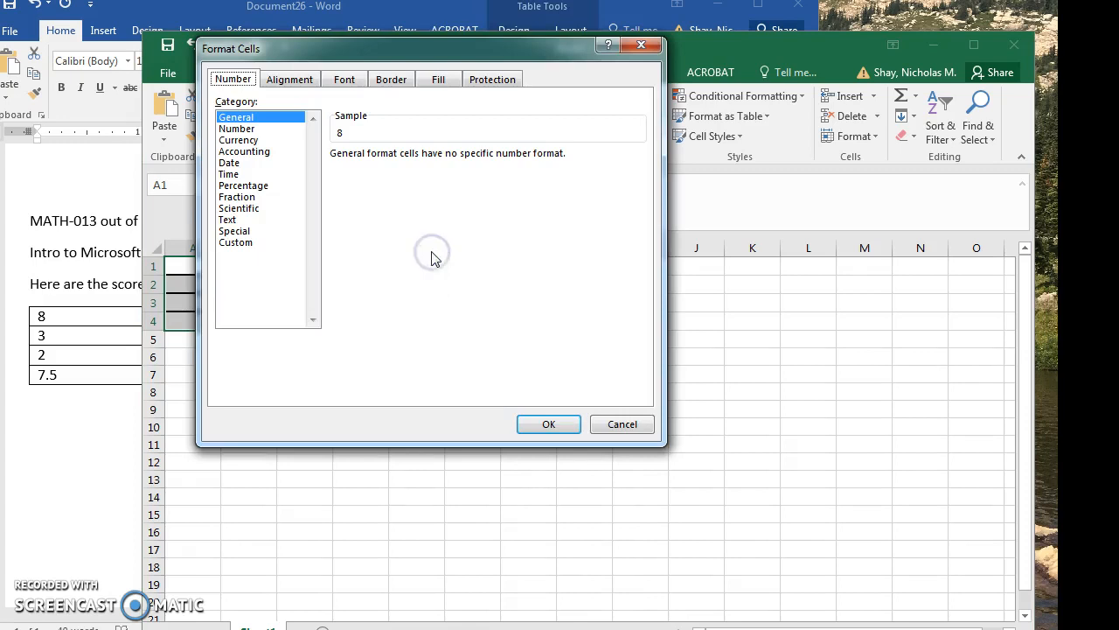
left_click(260, 129)
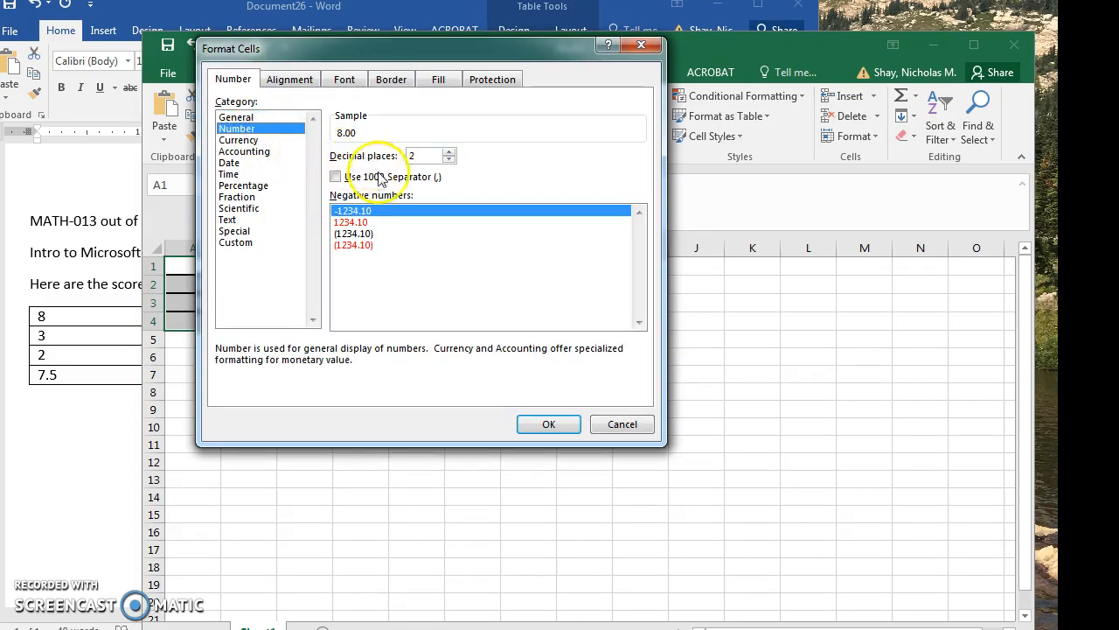
left_click(550, 425)
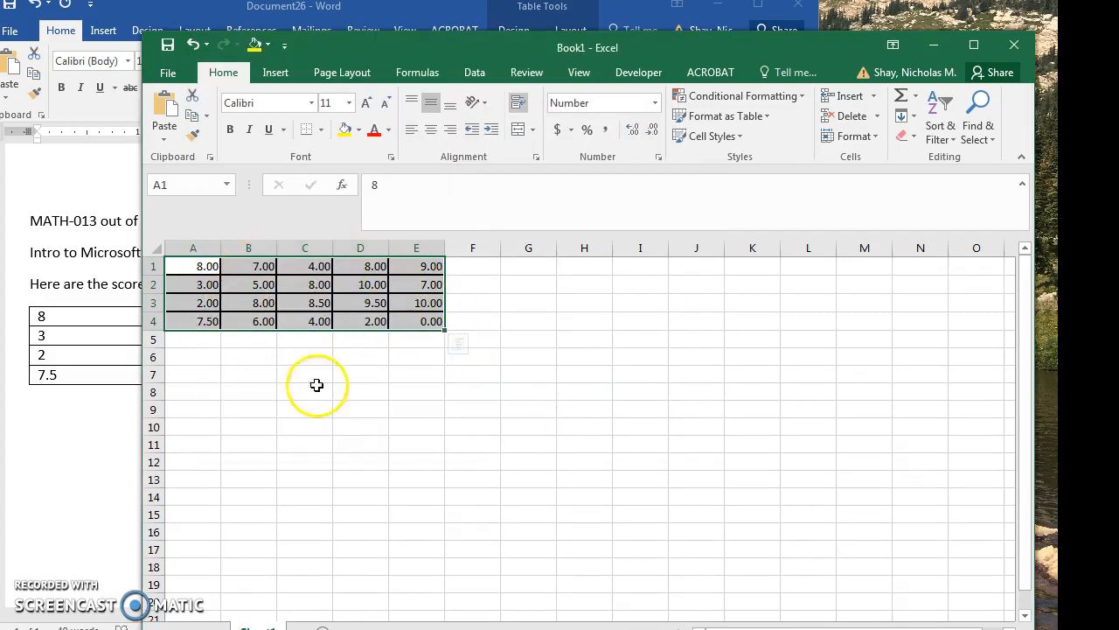
left_click(368, 392)
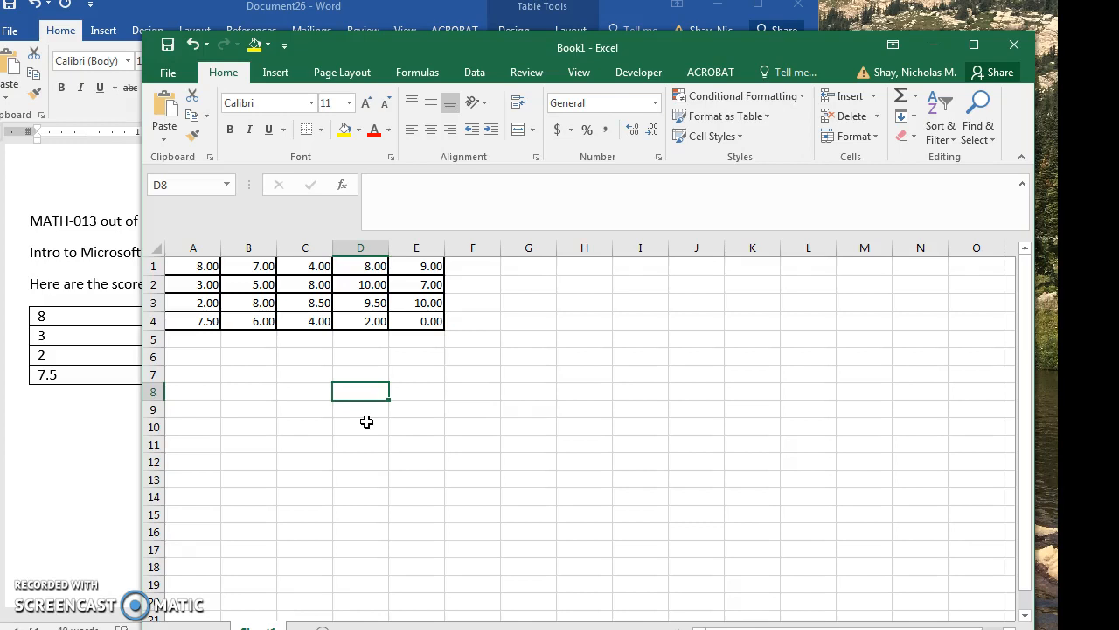
left_click(351, 356)
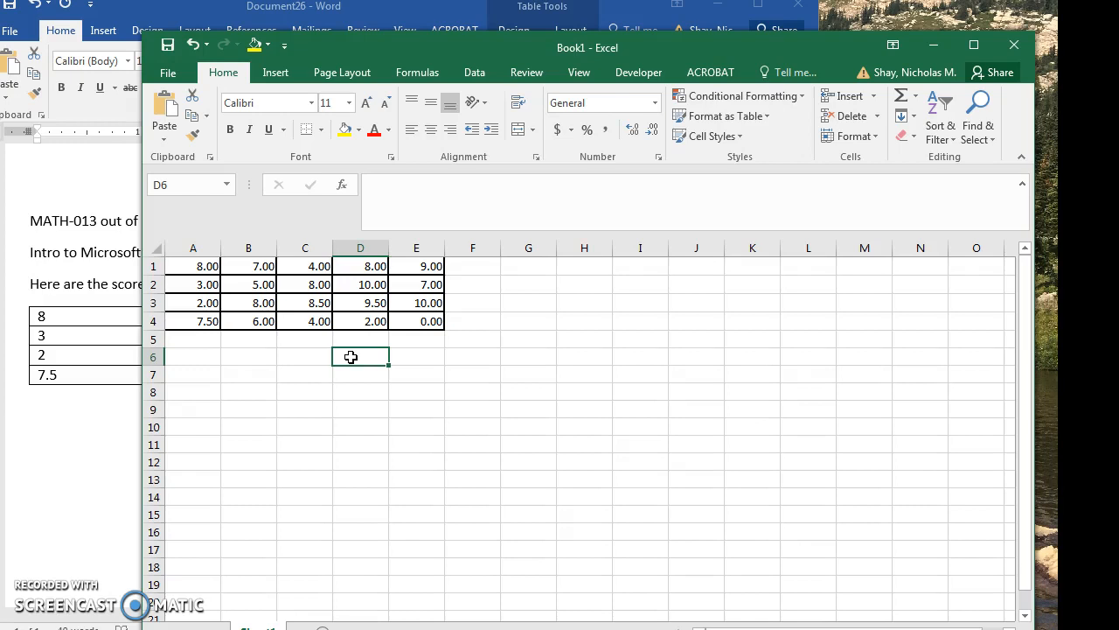
type("=")
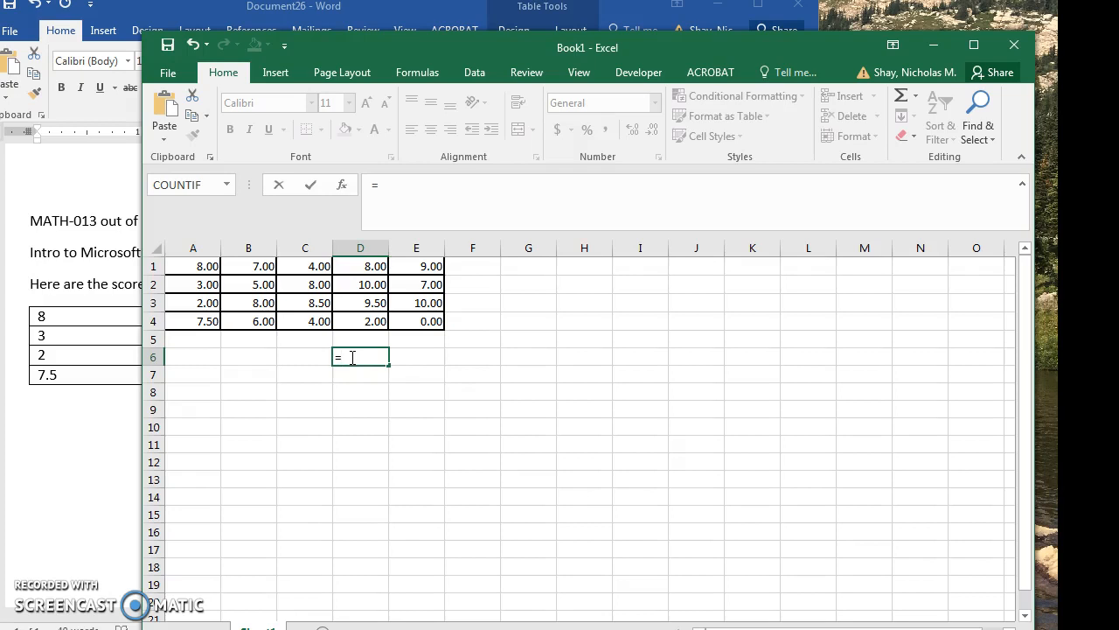
key("BackSpace")
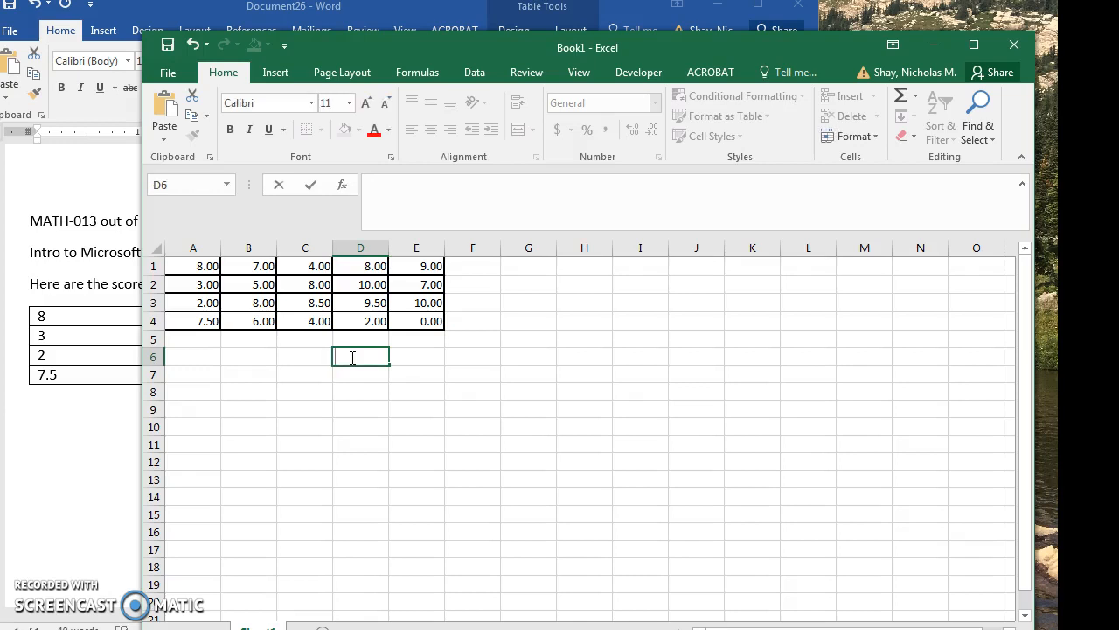
Calculate the total of the scores in A1:E4 in cell B6 with the SUM function.
left_click(262, 358)
left_click(257, 362)
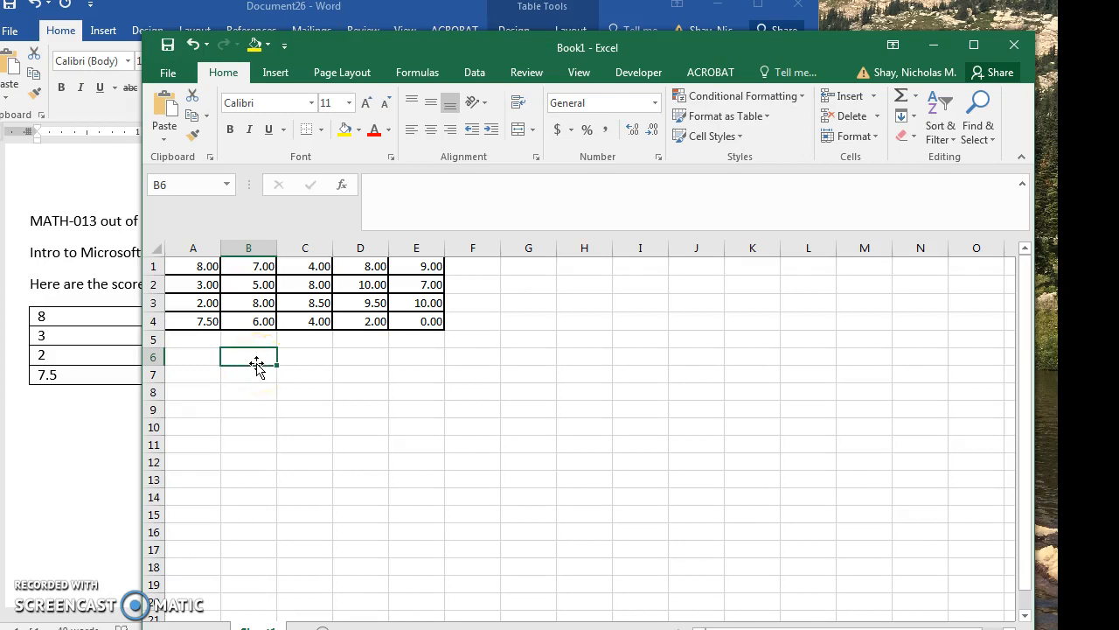
type("=")
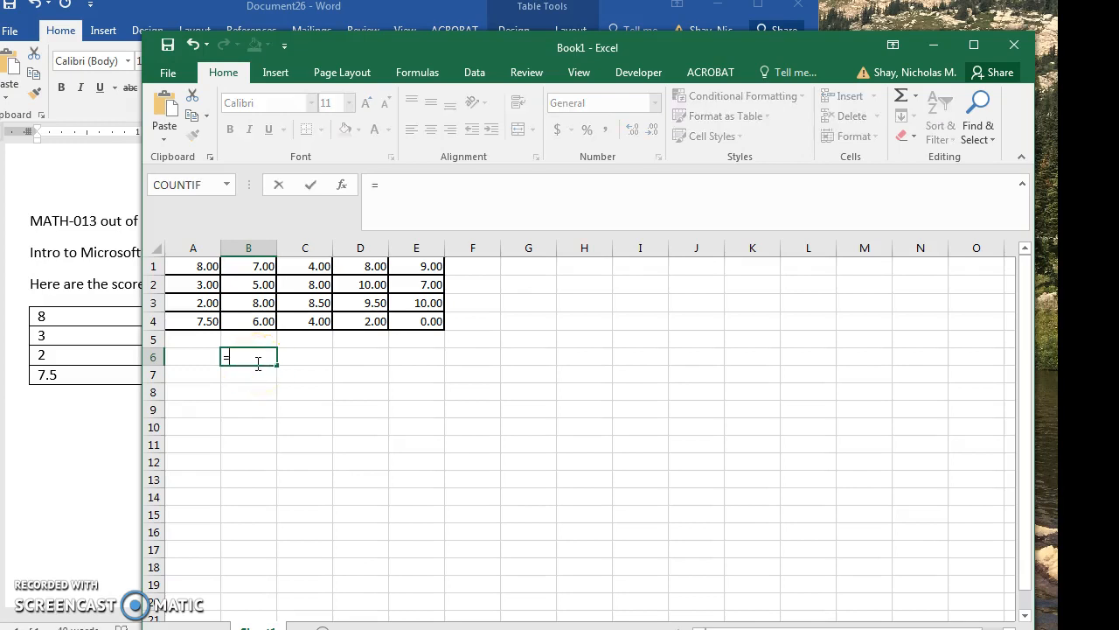
type("sum")
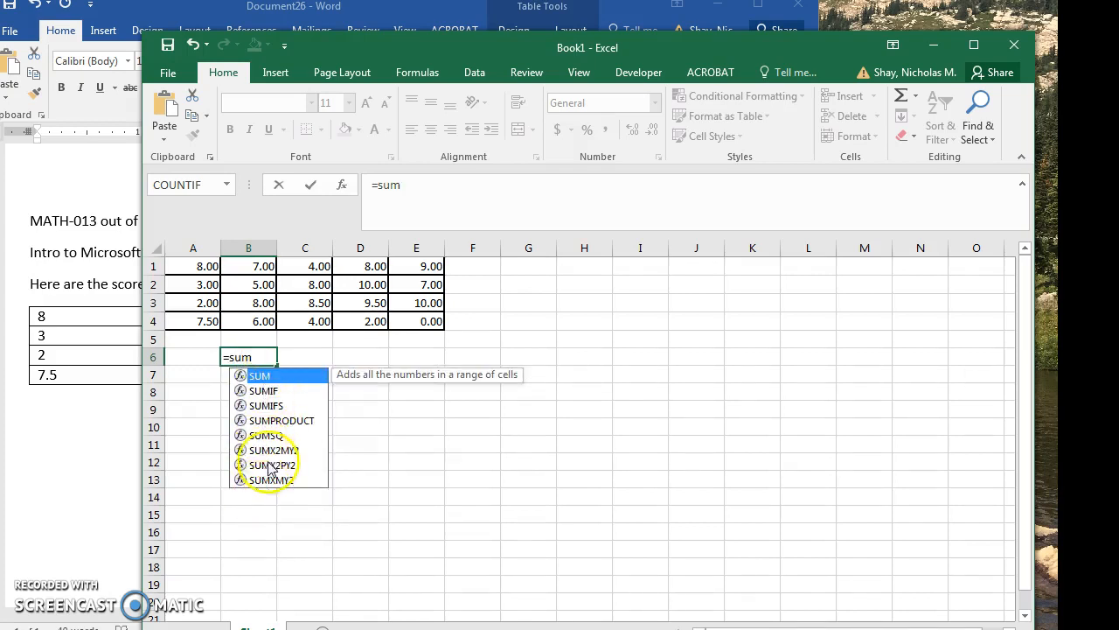
double_click(274, 379)
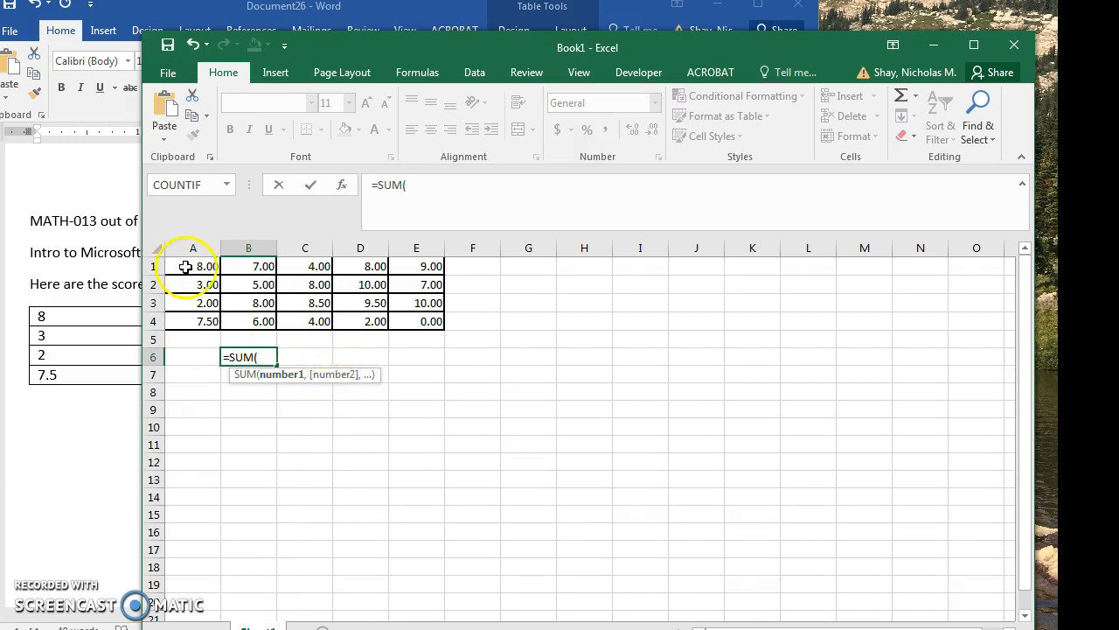
left_click_drag(183, 262, 416, 321)
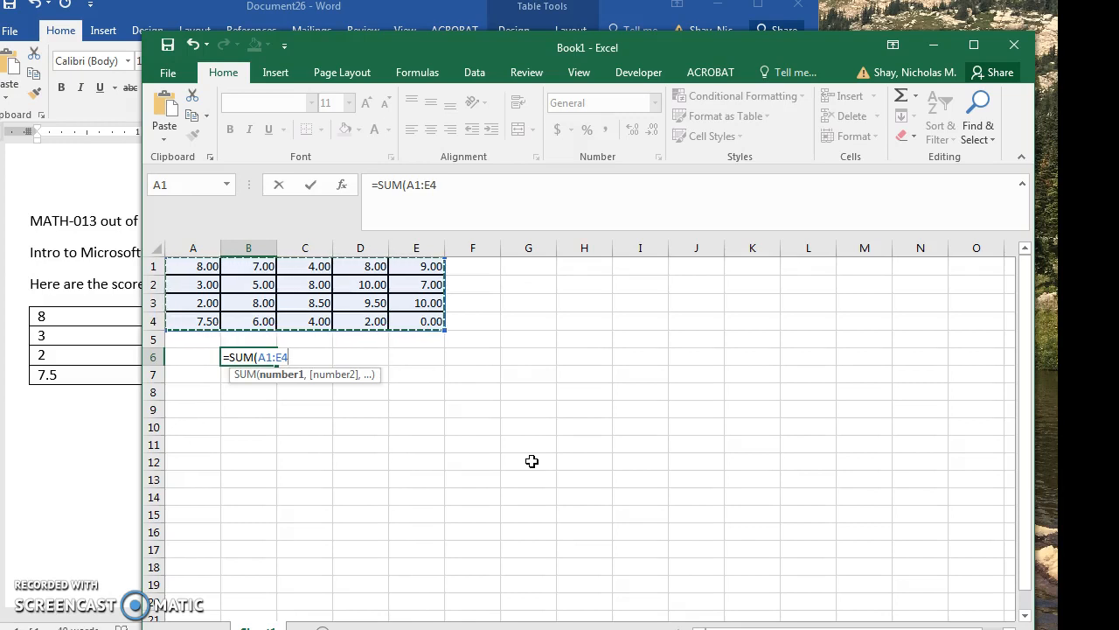
key("Return")
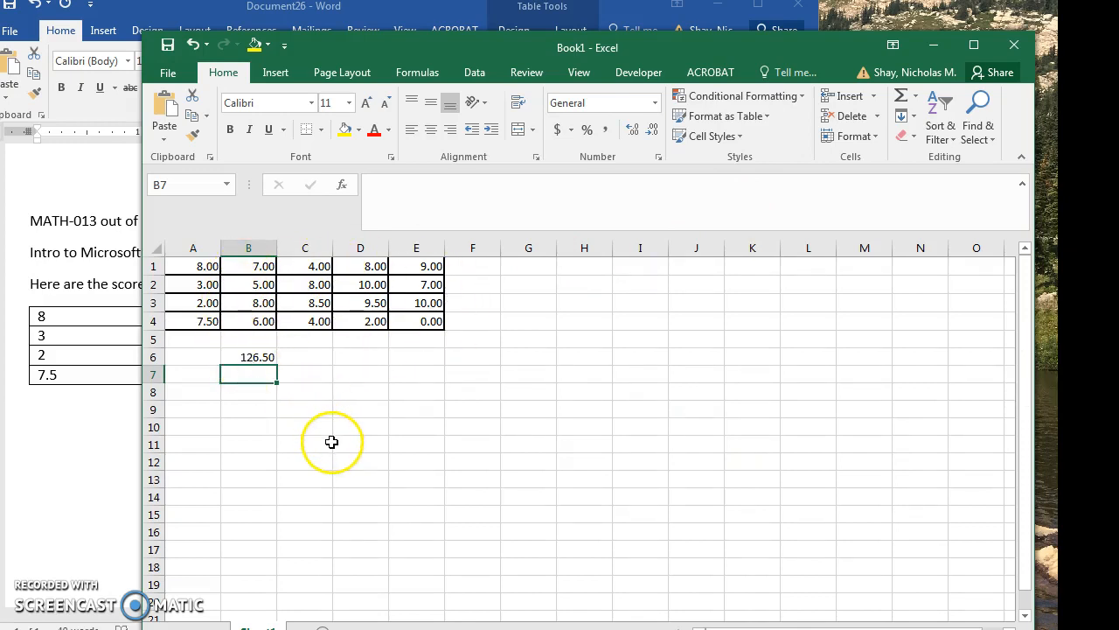
Enter the label Sum in cell A6, beside the calculated total.
left_click(201, 357)
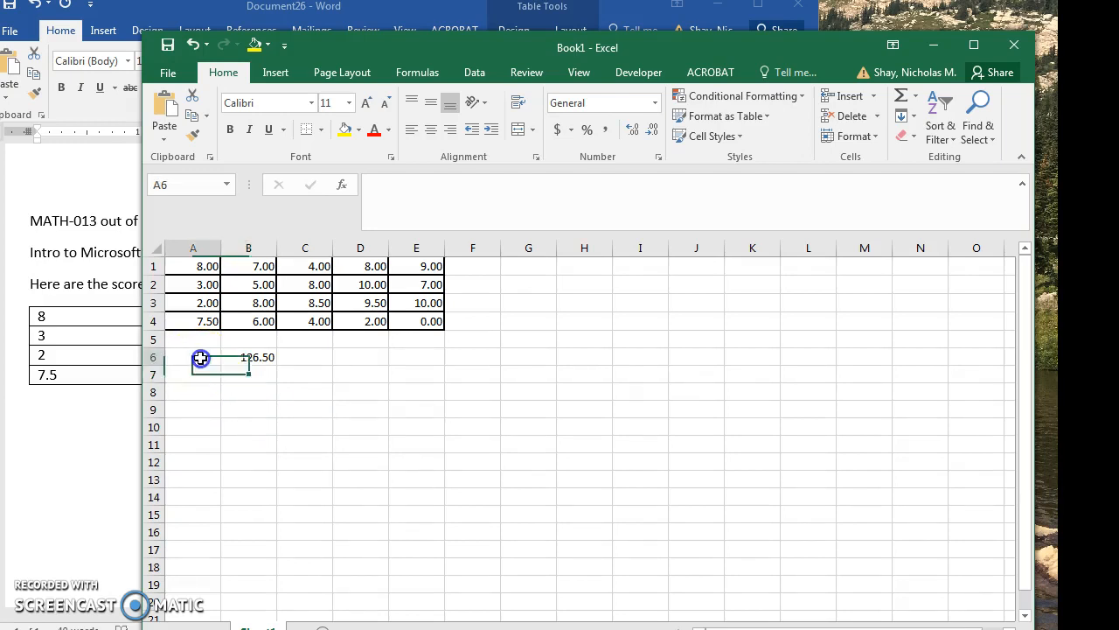
left_click(251, 357)
left_click(207, 362)
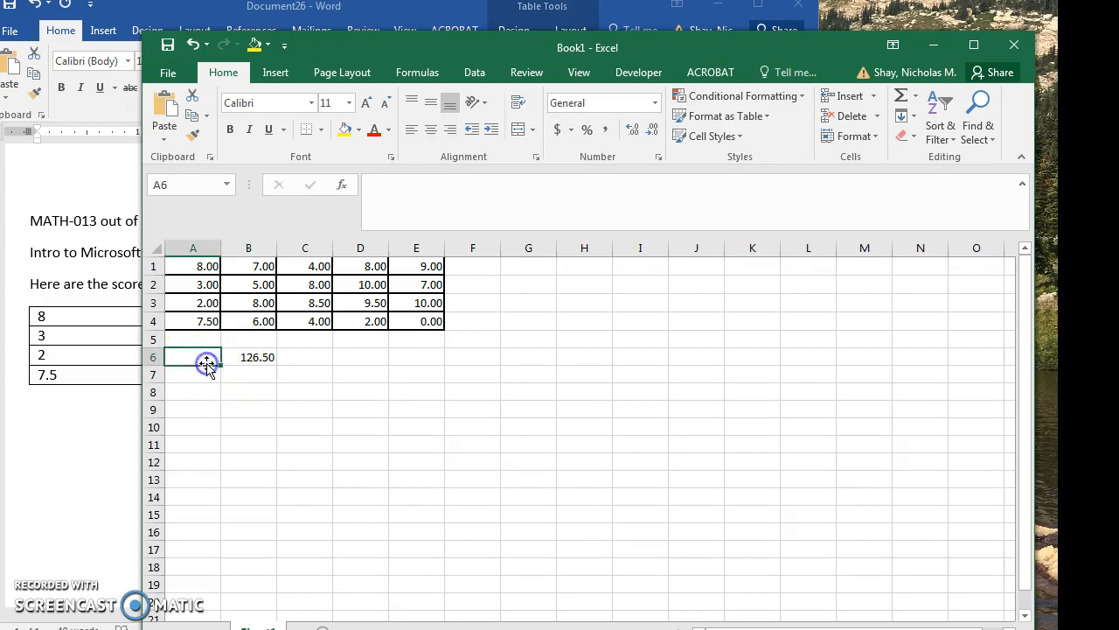
type("Sum")
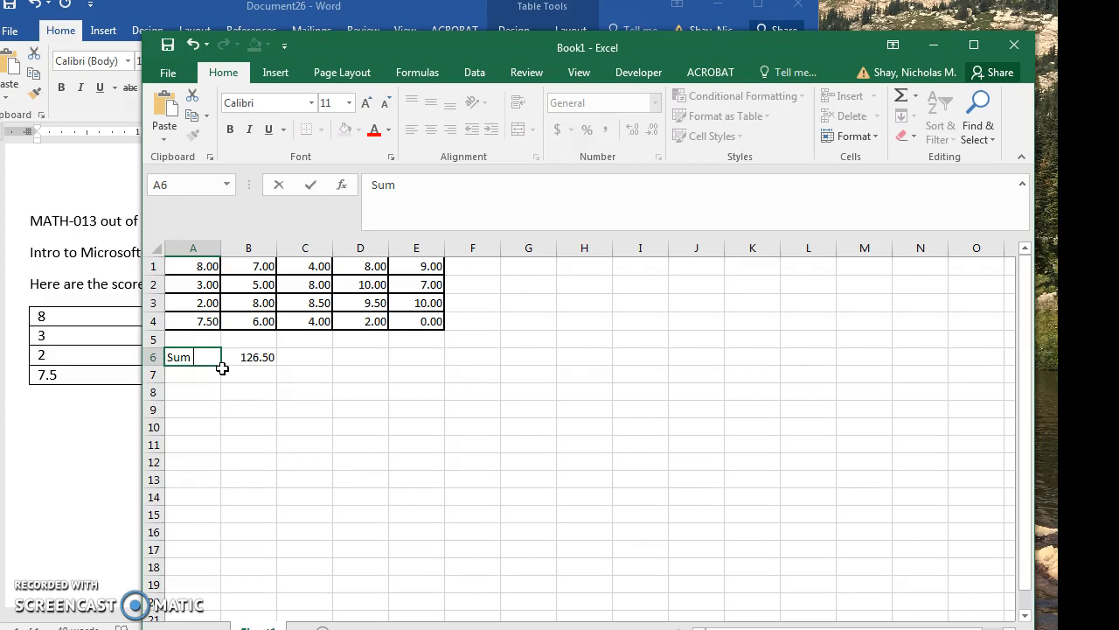
type("of test")
key("BackSpace")
key("BackSpace")
key("BackSpace")
key("BackSpace")
key("BackSpace")
key("BackSpace")
key("BackSpace")
key("BackSpace")
key("Return")
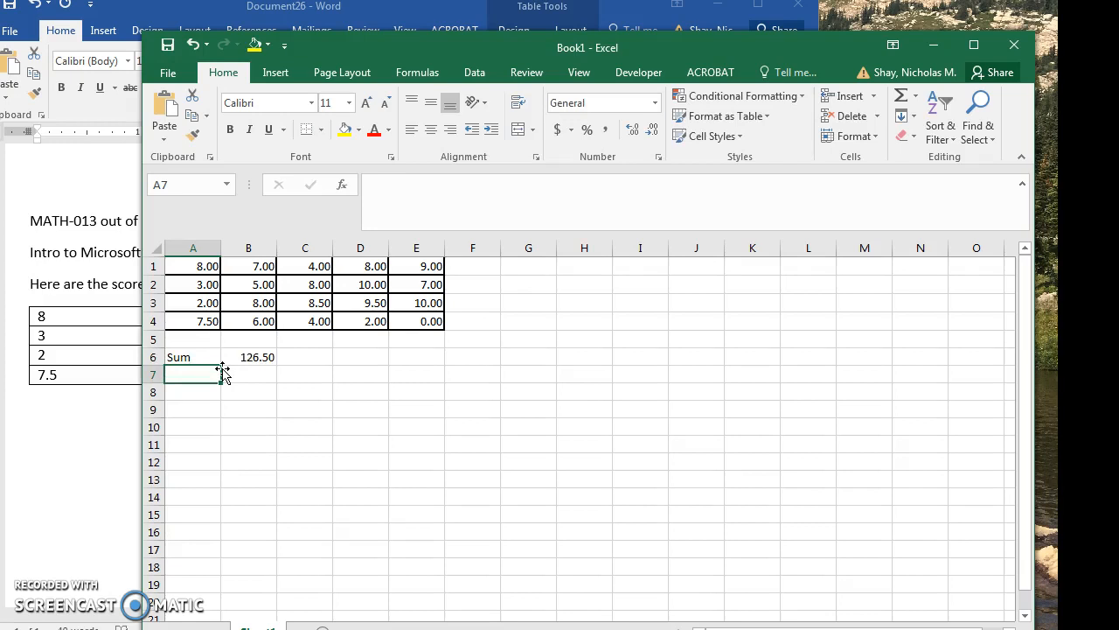
Enter the label Average in cell A7, below the Sum label.
type("Average")
key("BackSpace")
key("BackSpace")
key("BackSpace")
key("BackSpace")
key("BackSpace")
key("BackSpace")
key("BackSpace")
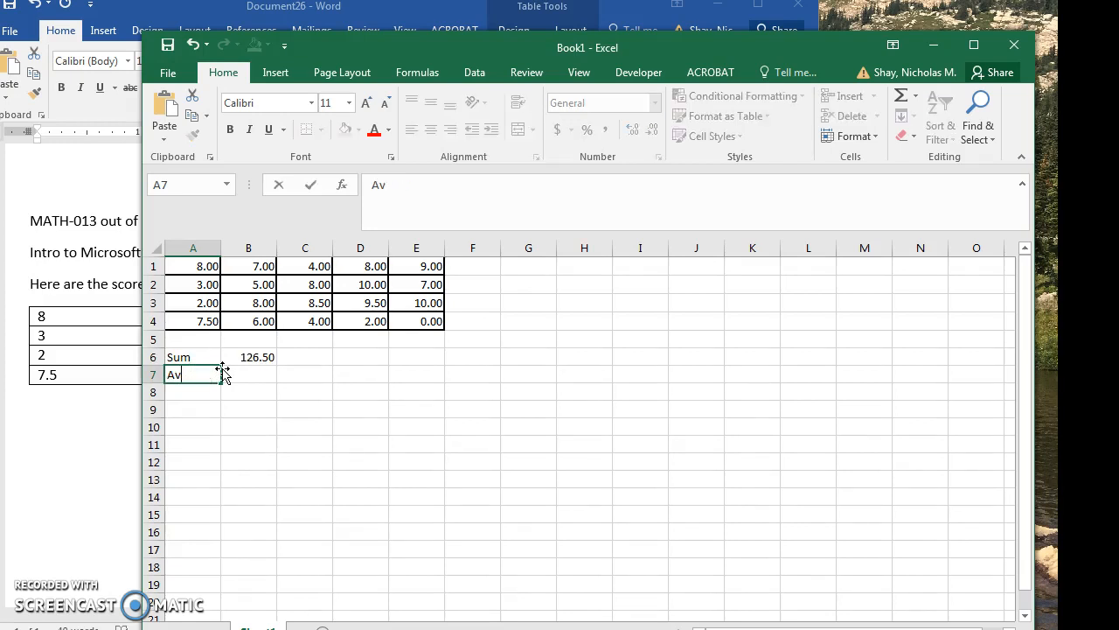
type("Average")
Calculate the average of the scores in A1:E4 in cell B7 with the AVERAGE function.
left_click(249, 374)
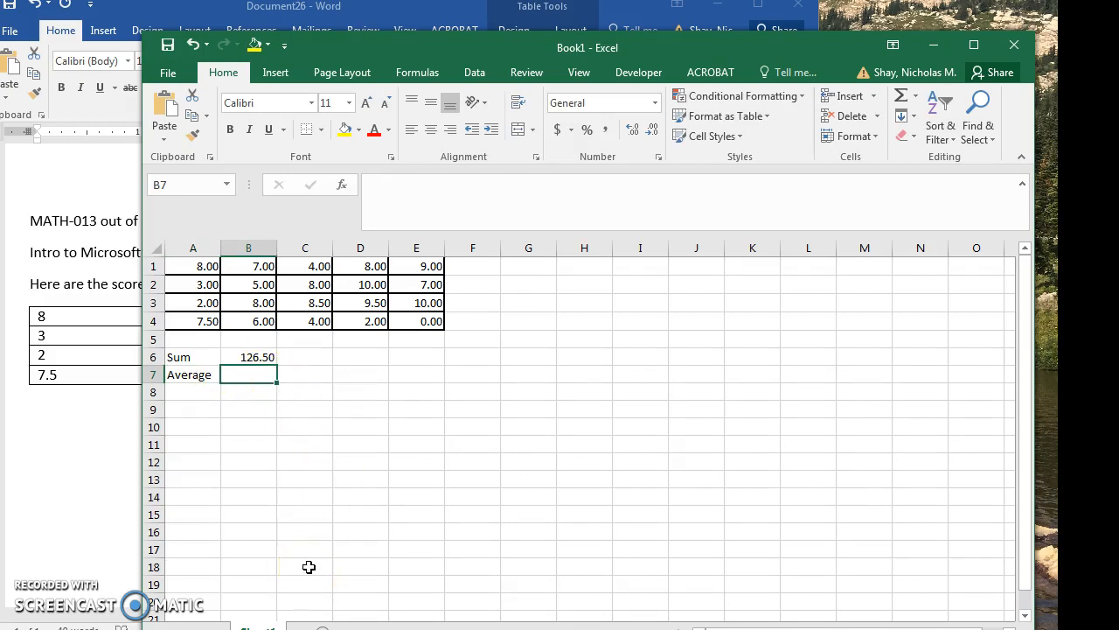
type("=a")
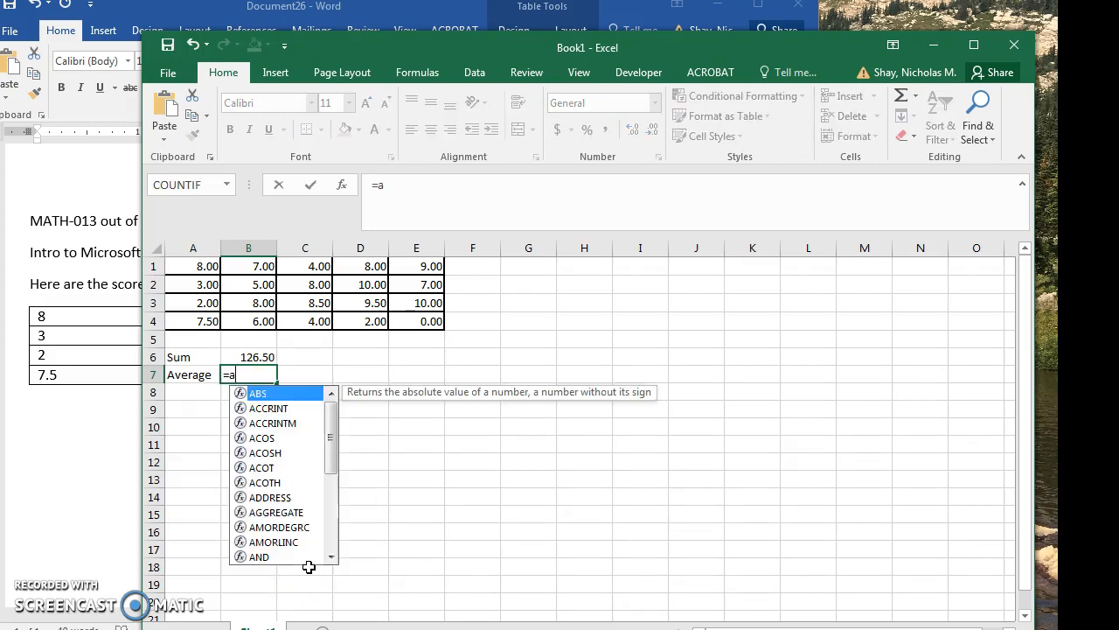
type("verage")
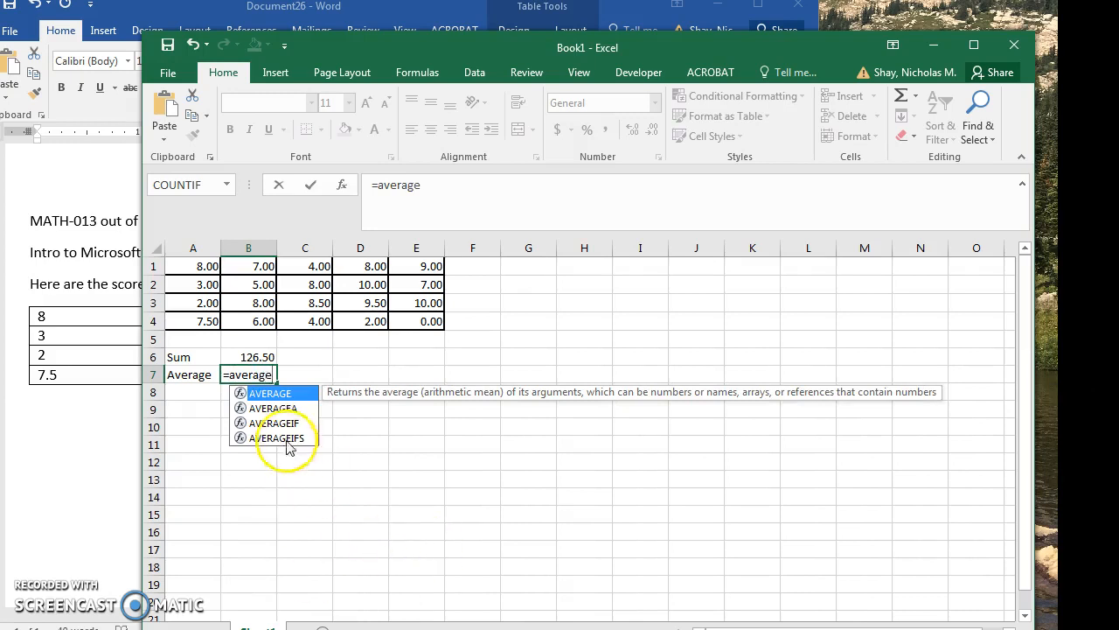
double_click(271, 394)
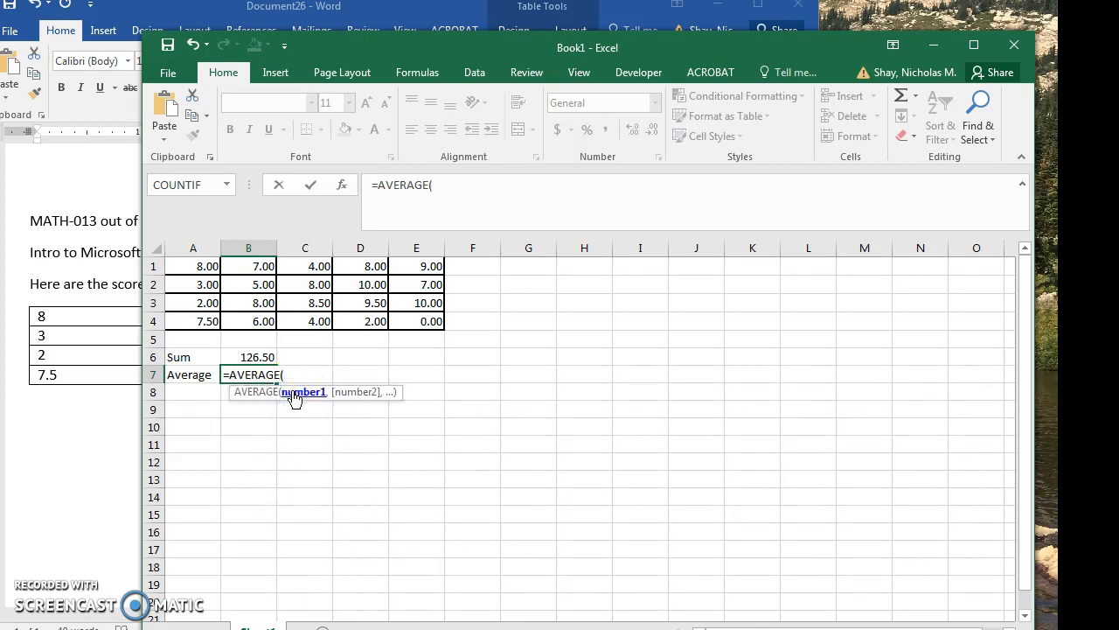
left_click_drag(194, 264, 417, 320)
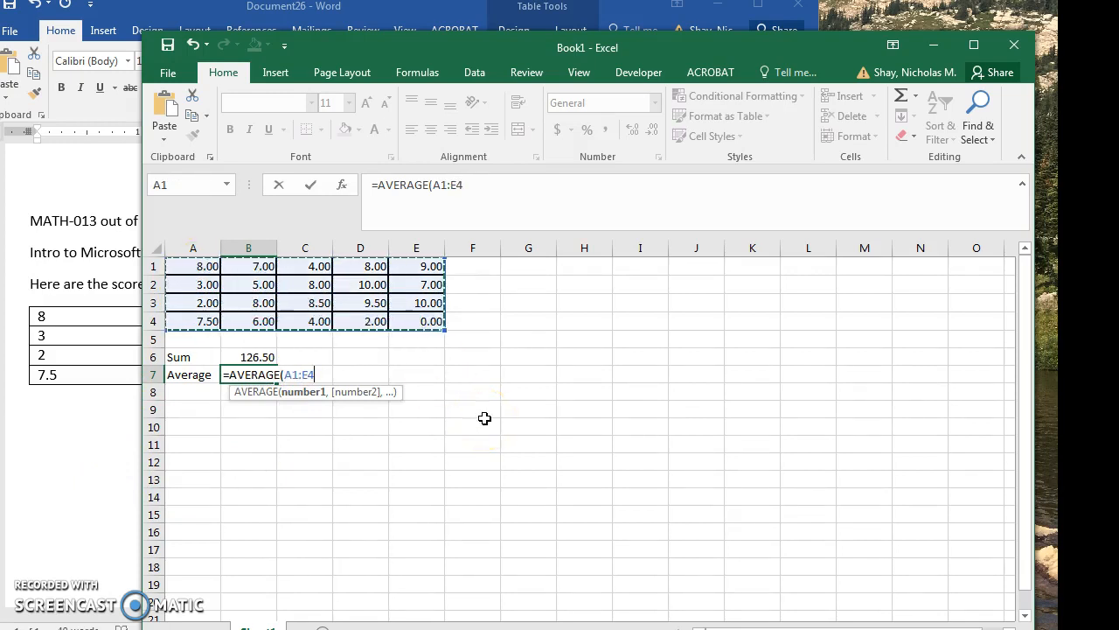
key("Return")
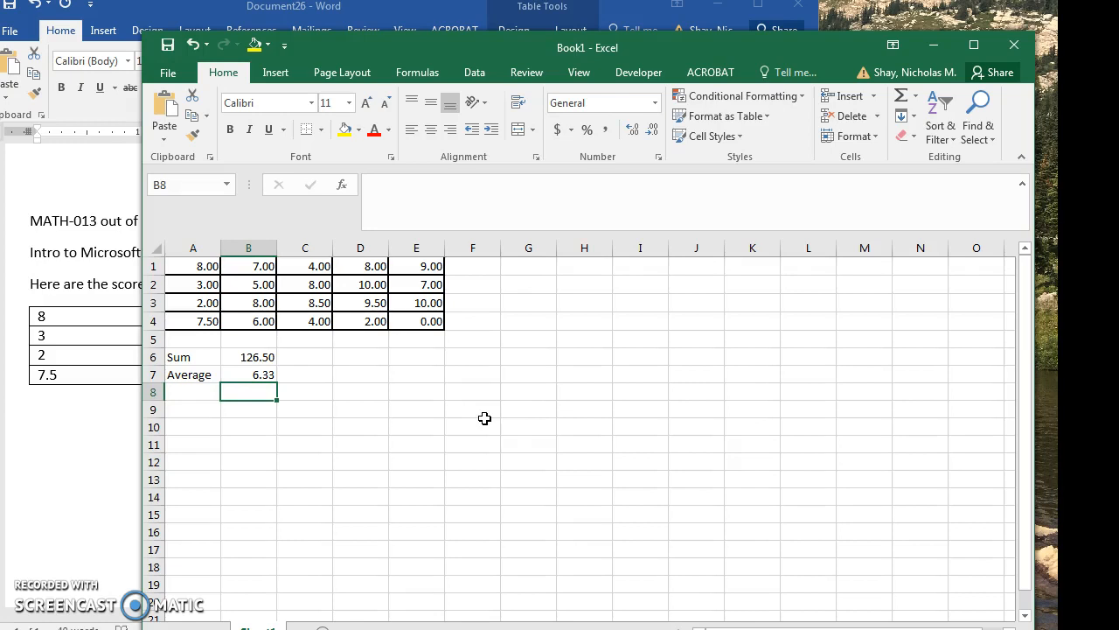
Enter the label Mode in cell A8, below the Average label.
key("Left")
type("Mode")
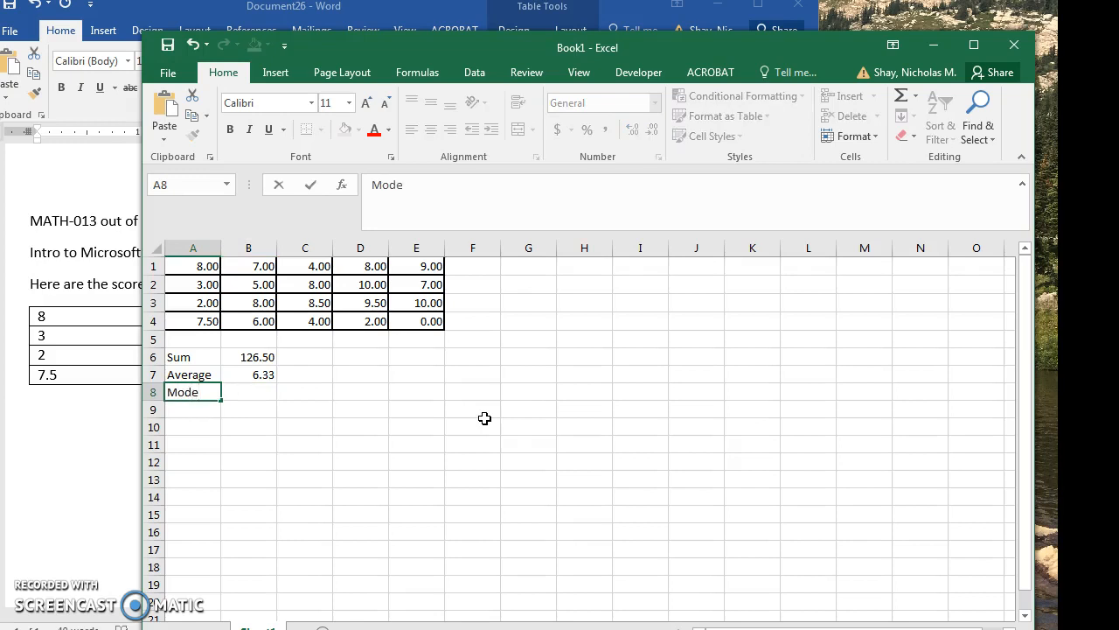
key("Tab")
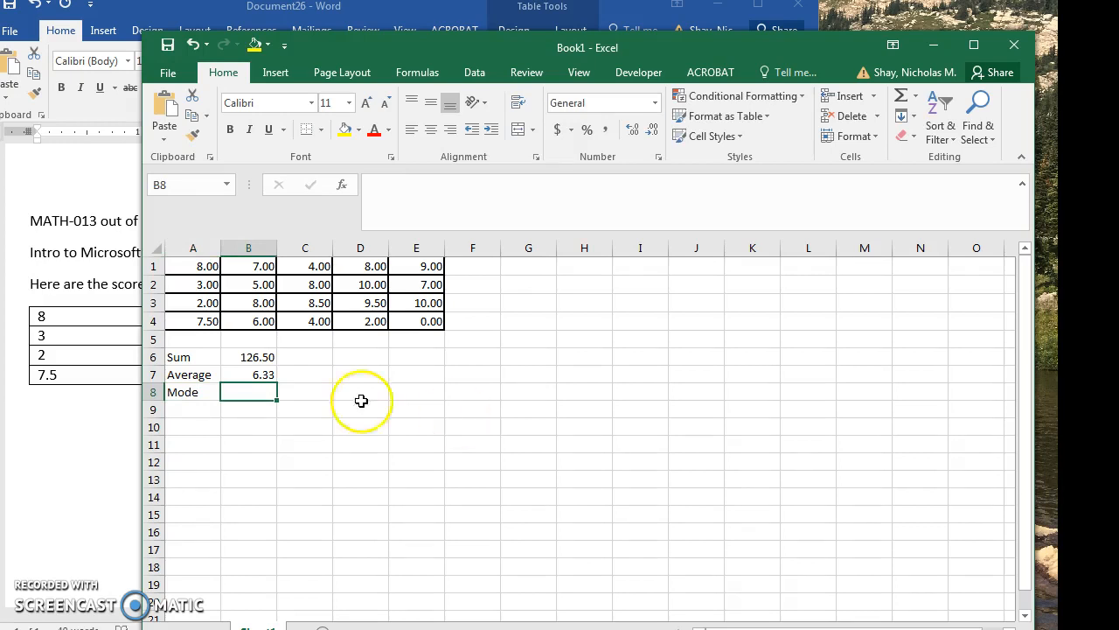
Calculate the mode of A1:E4 in cell B8 with the MODE.MULT function, and check its occurrences among the scores.
left_click(263, 394)
double_click(263, 393)
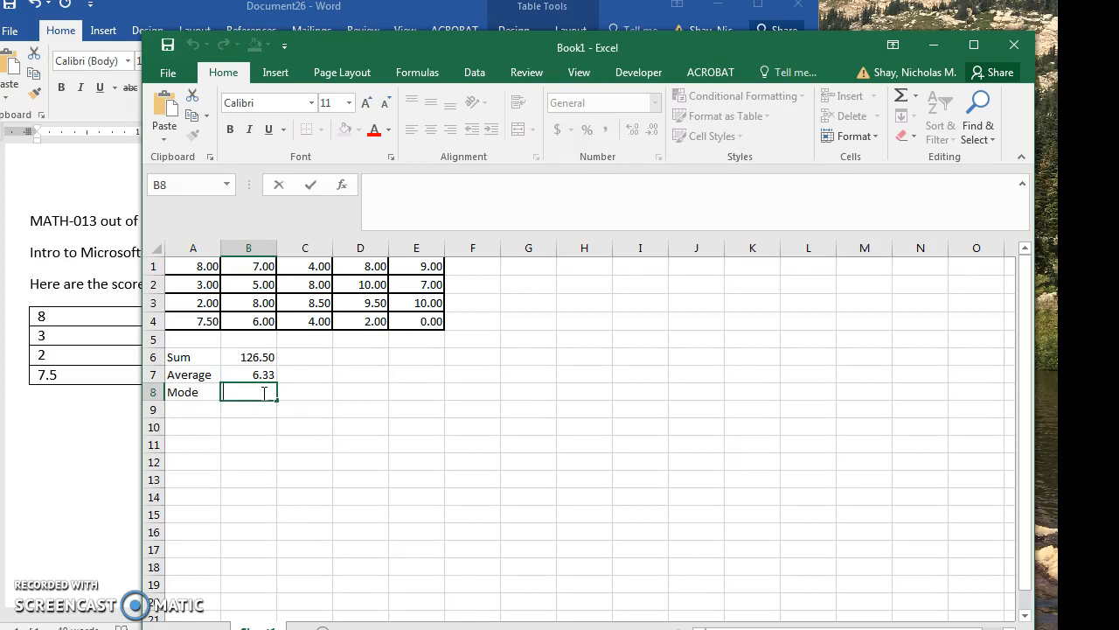
type("=mo")
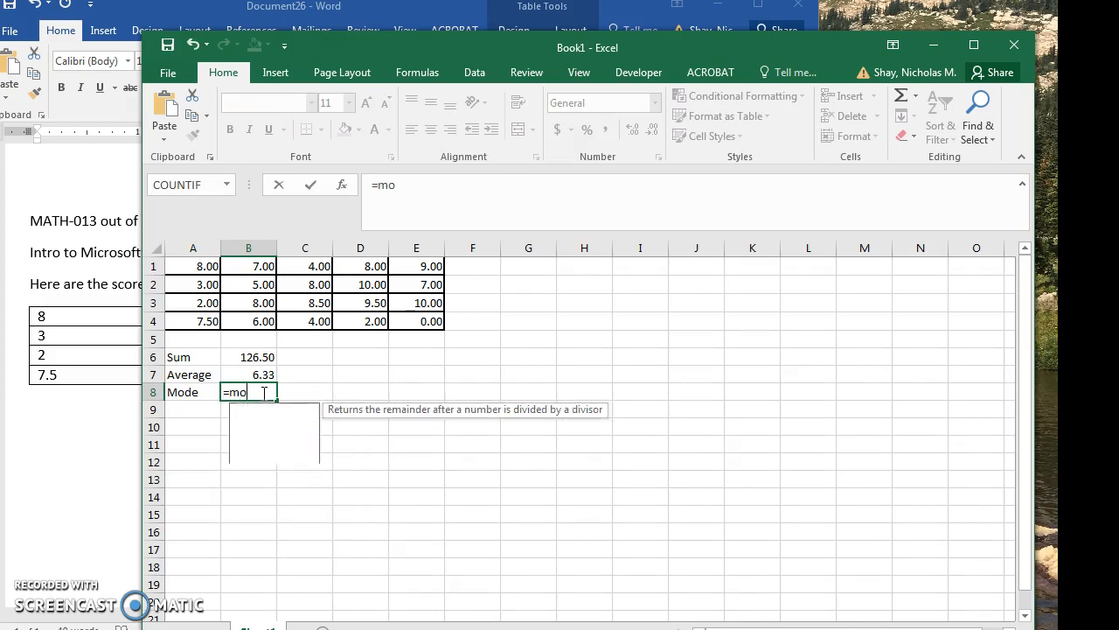
type("de")
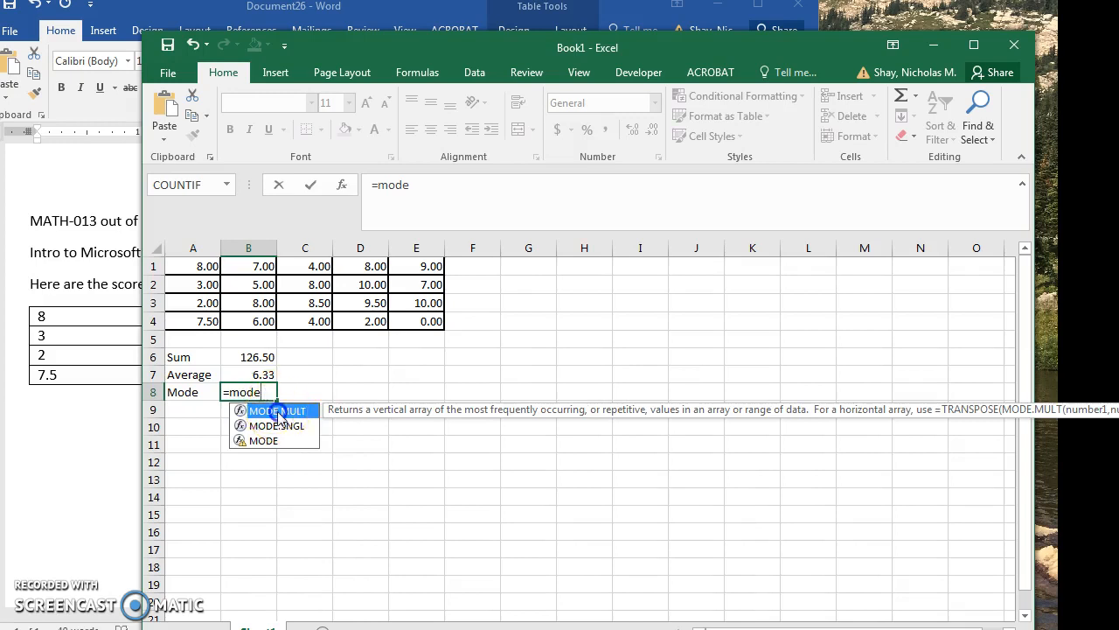
double_click(278, 410)
left_click_drag(187, 273, 413, 321)
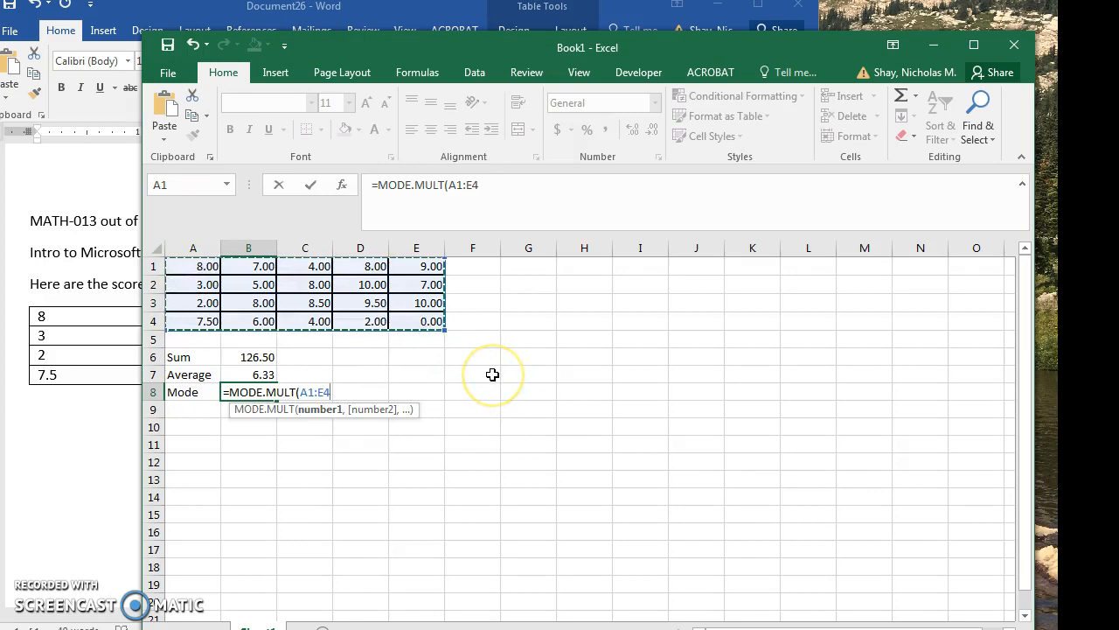
key("Return")
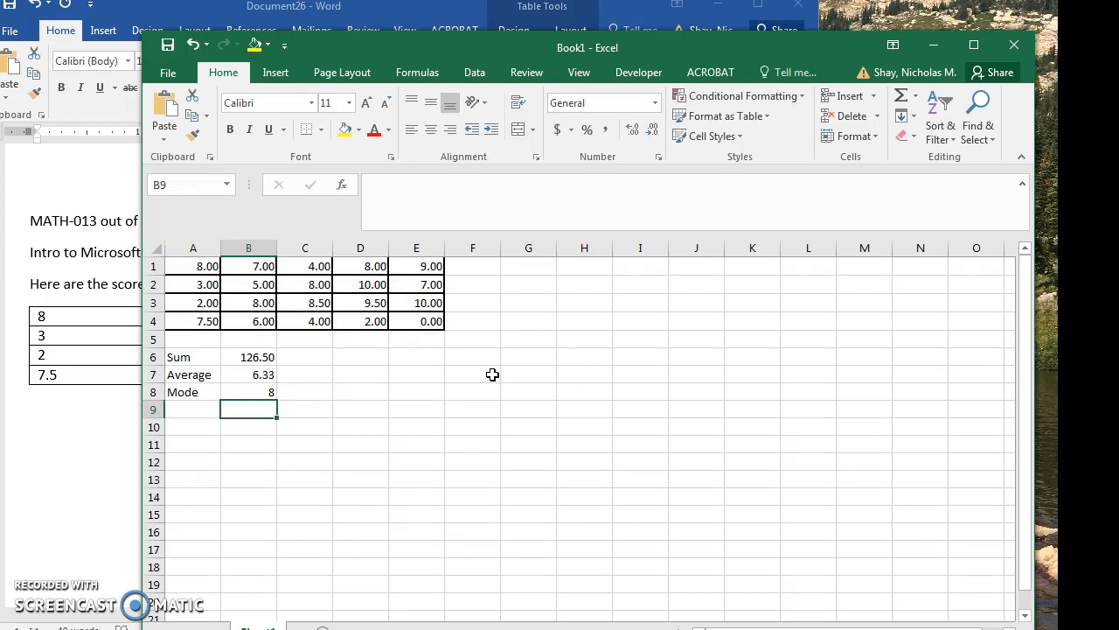
left_click(201, 264)
left_click(264, 301)
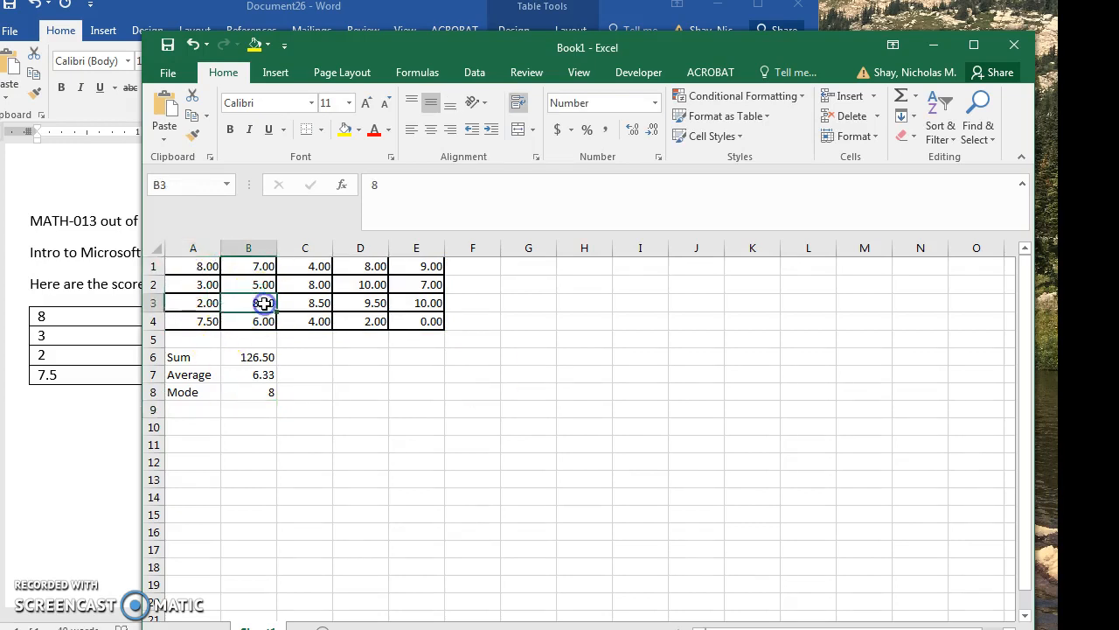
left_click(375, 267)
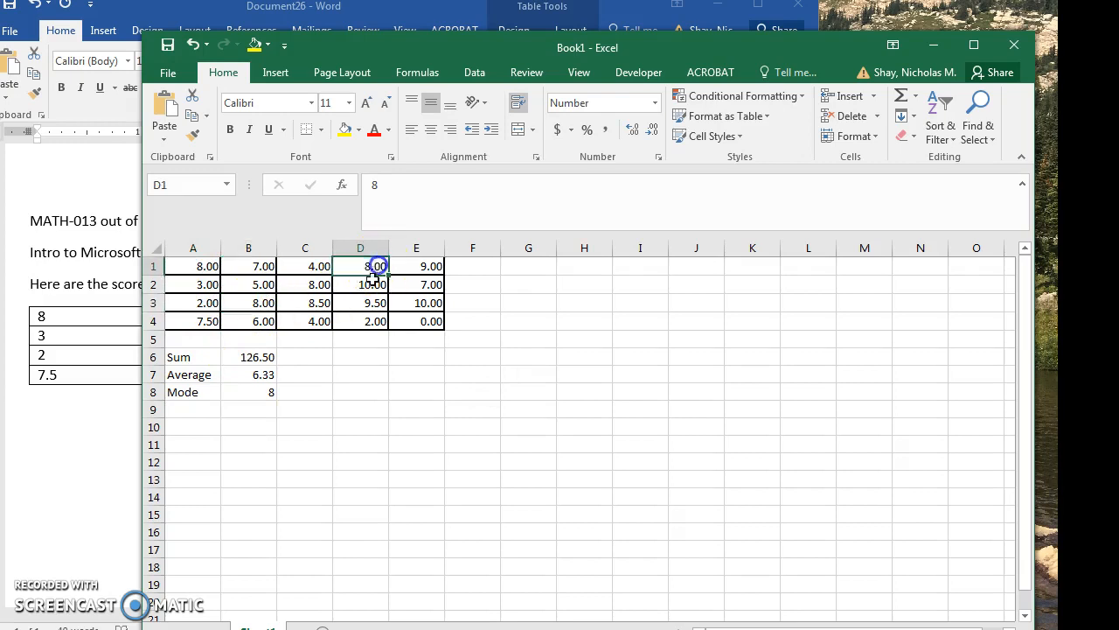
Enter the label Median in cell A9, below the Mode label.
left_click(187, 405)
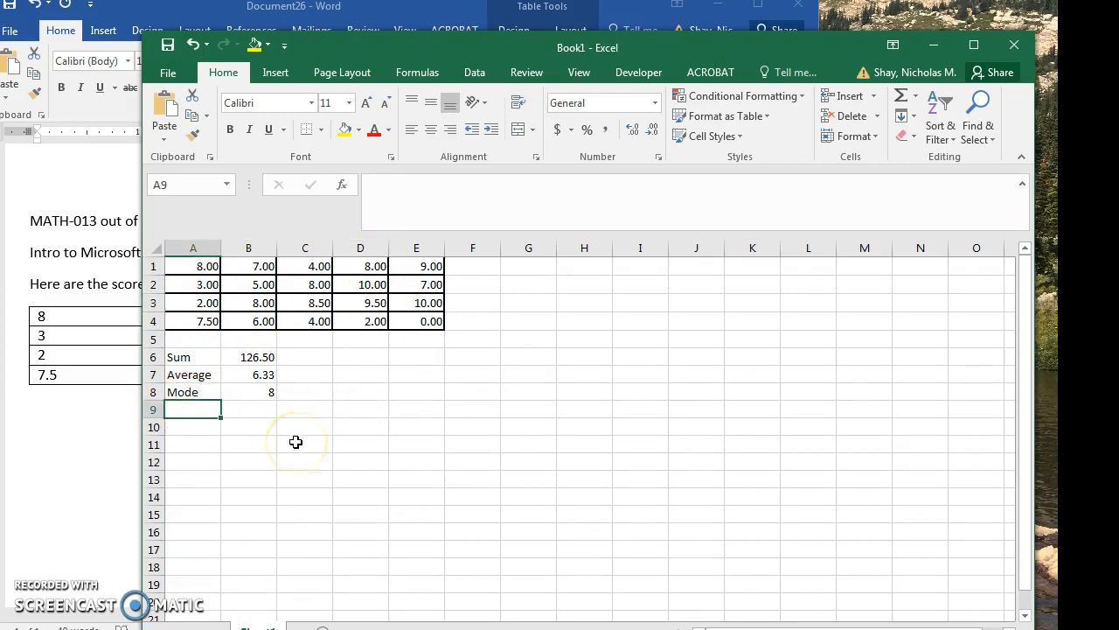
type("Me")
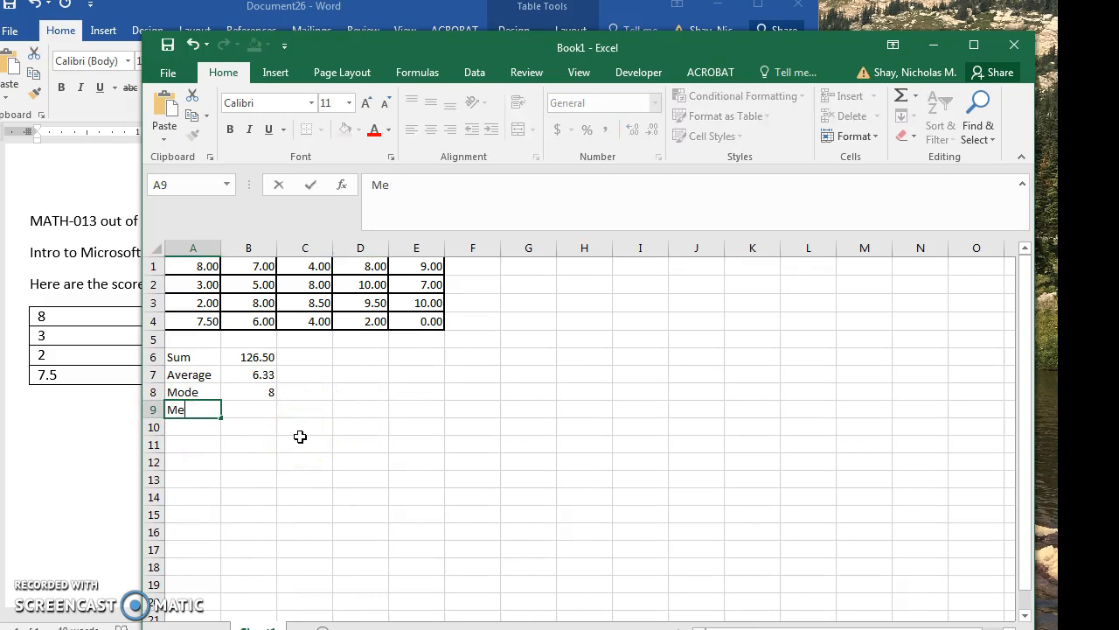
type("dian")
key("Tab")
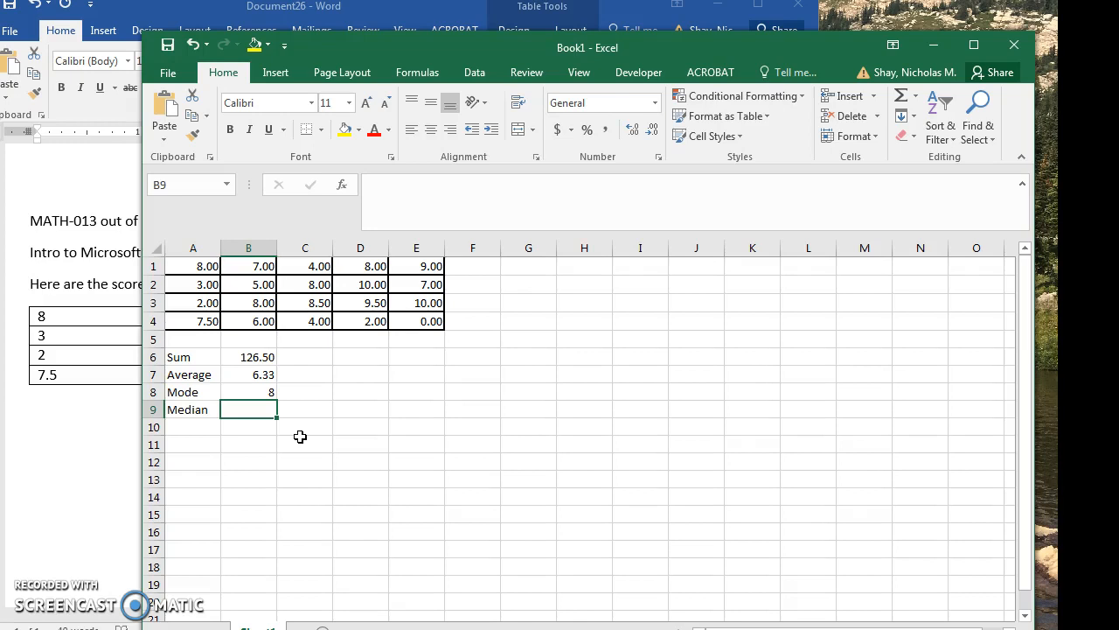
Calculate the median of the scores in A1:E4 in cell B9 with the MEDIAN function.
type("=")
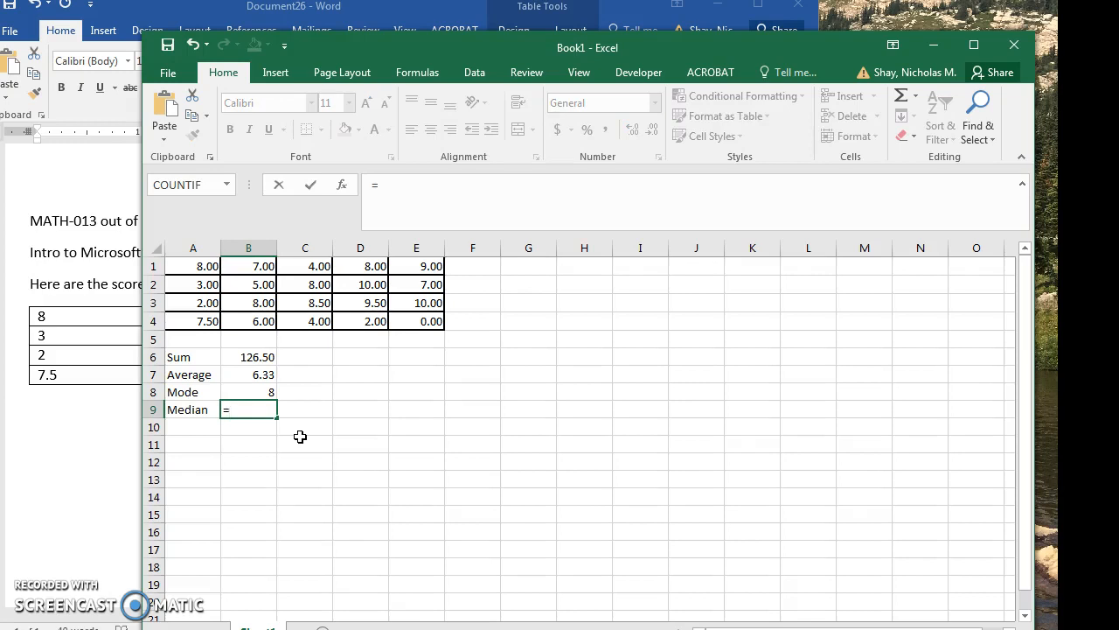
type("medi")
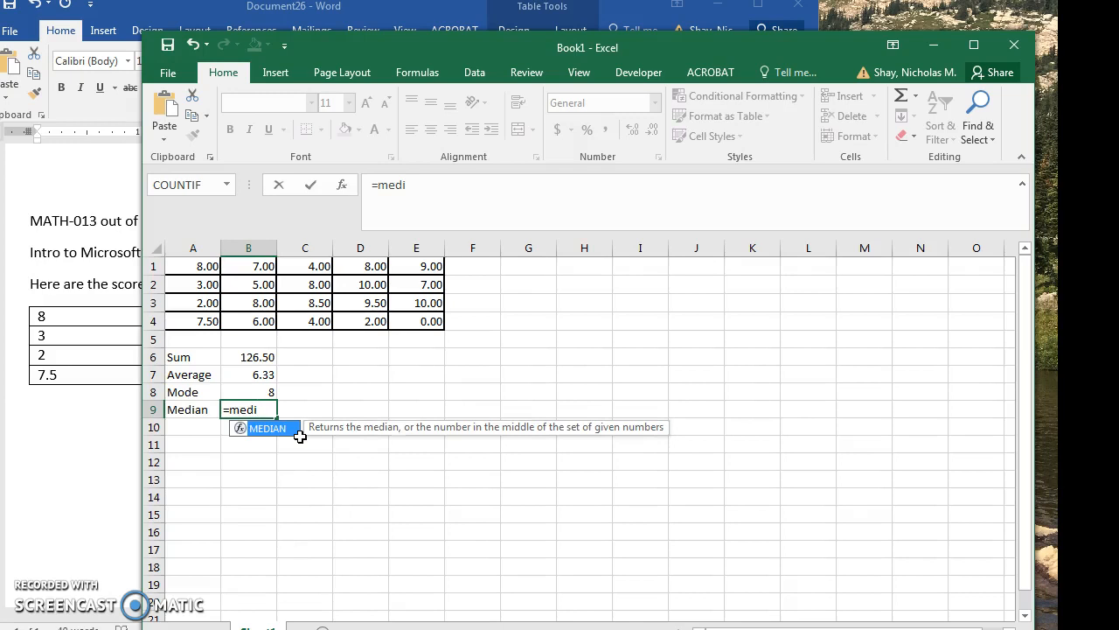
double_click(294, 430)
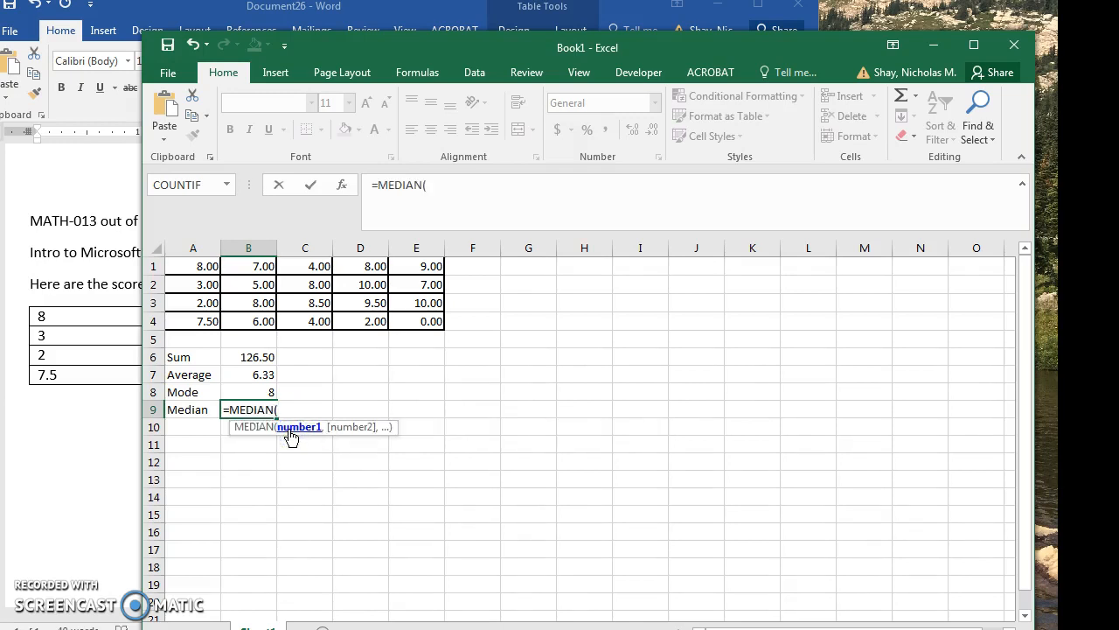
left_click_drag(205, 271, 413, 321)
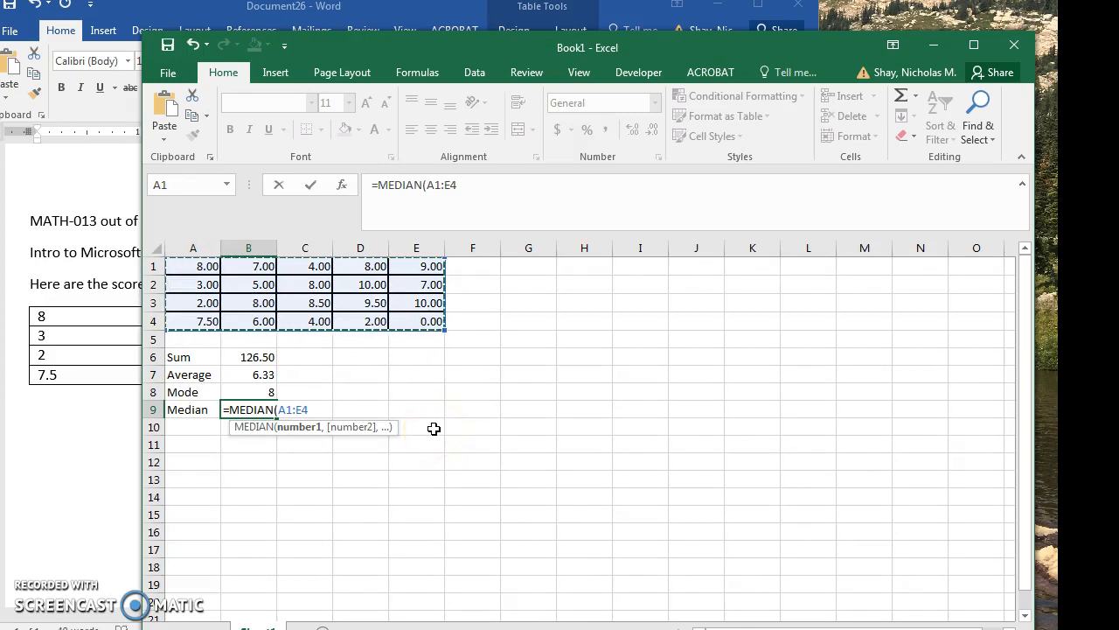
key("Return")
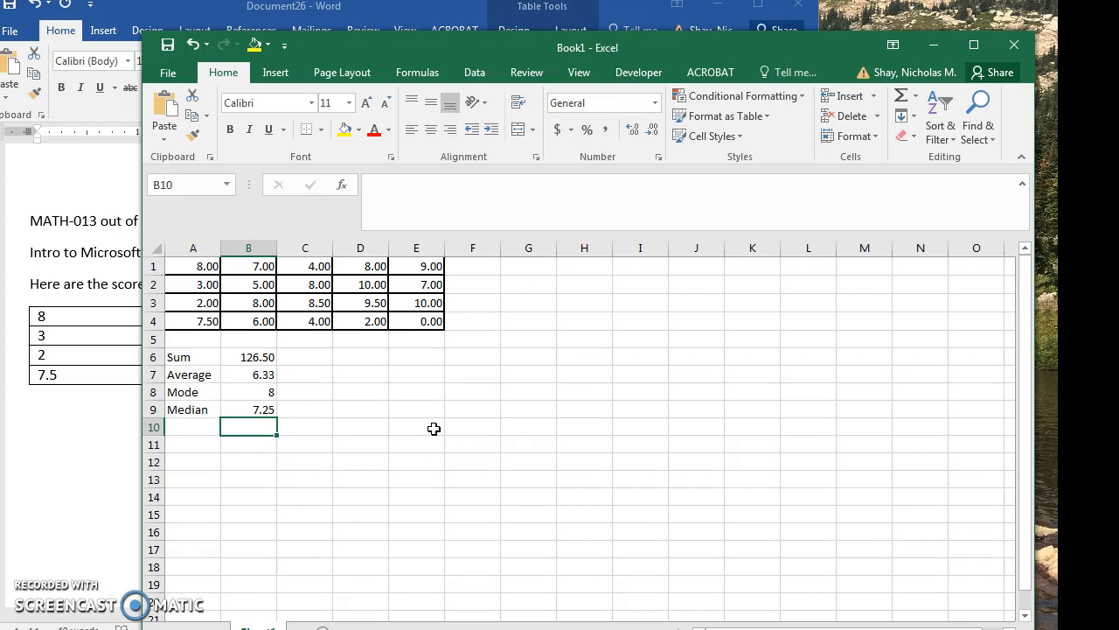
Set the font size of the scores and labelled statistics in A1:E9 to 18.
left_click_drag(198, 265, 416, 408)
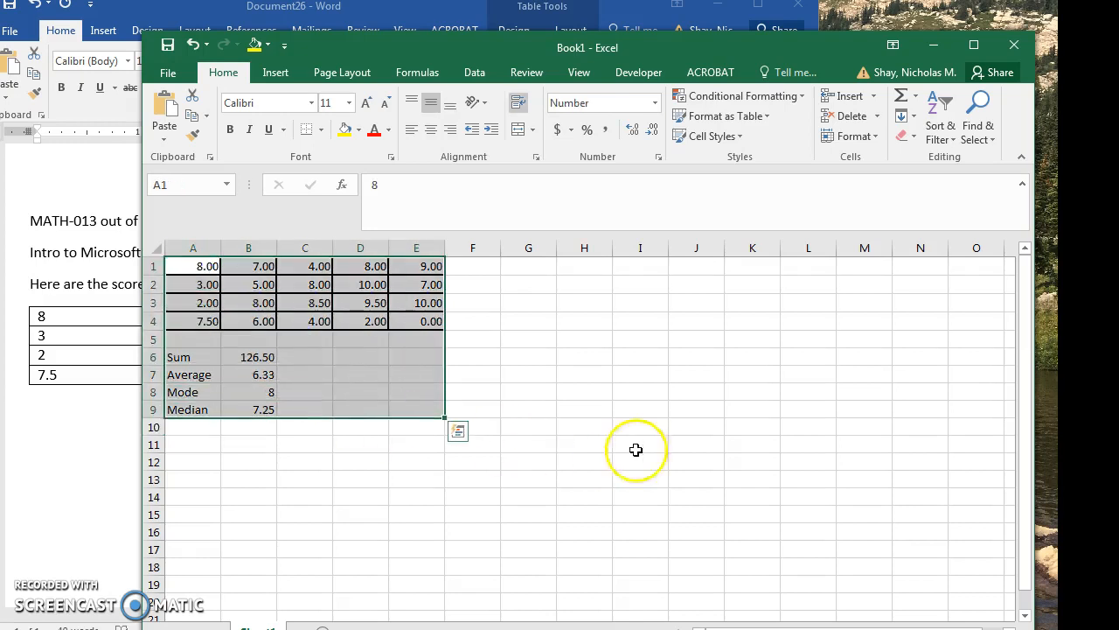
left_click_drag(725, 53, 699, 8)
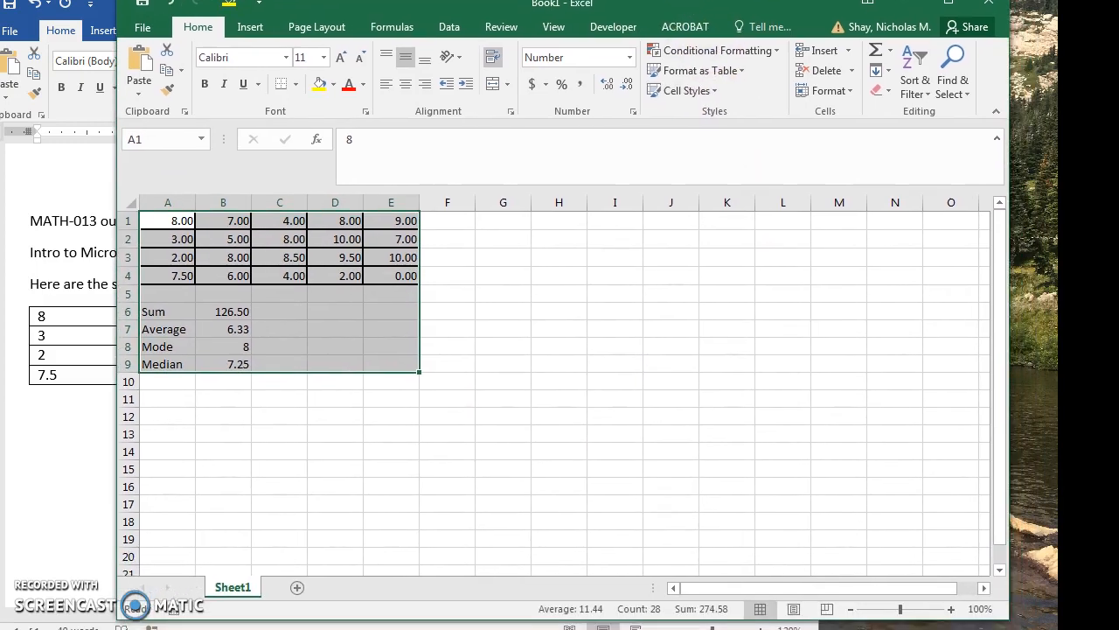
left_click(953, 613)
left_click(953, 612)
left_click(954, 612)
left_click(953, 612)
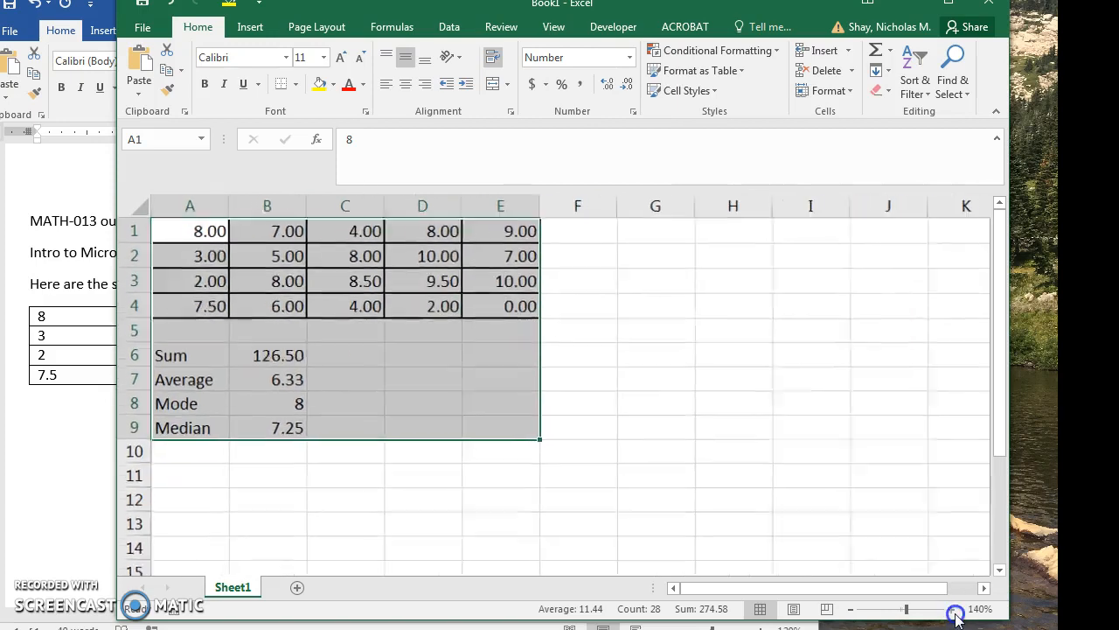
left_click(854, 611)
left_click(854, 611)
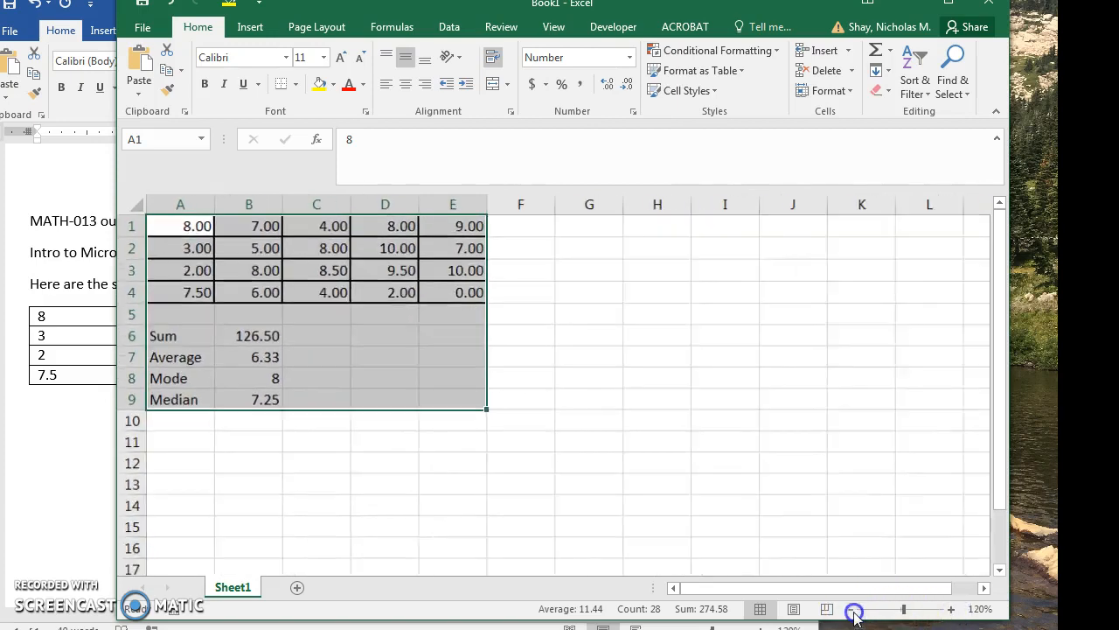
left_click(854, 610)
left_click(323, 58)
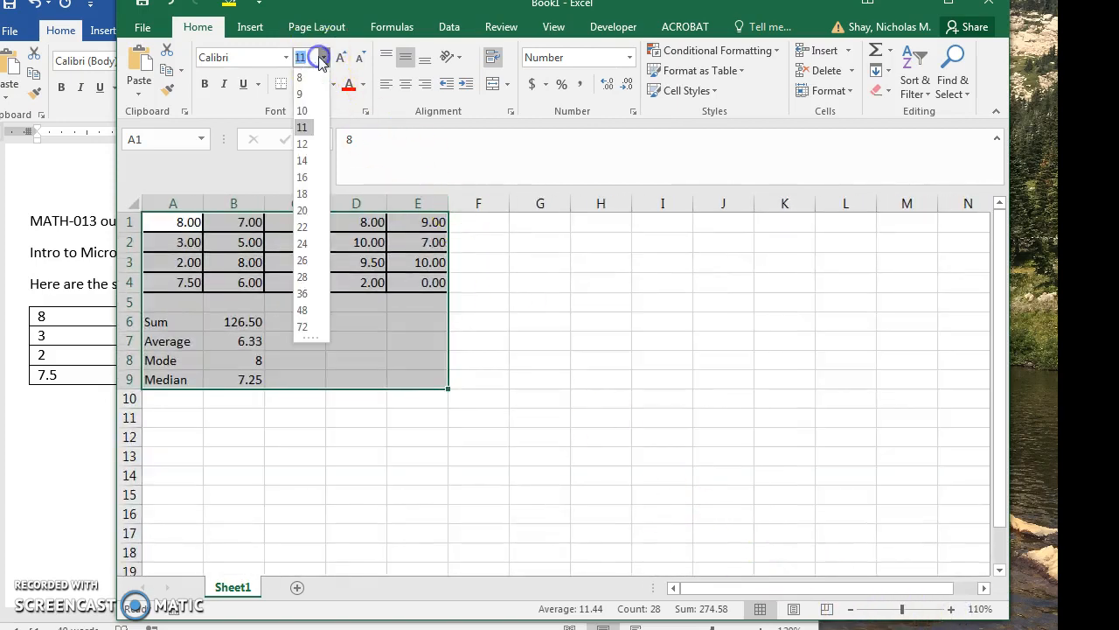
left_click(302, 193)
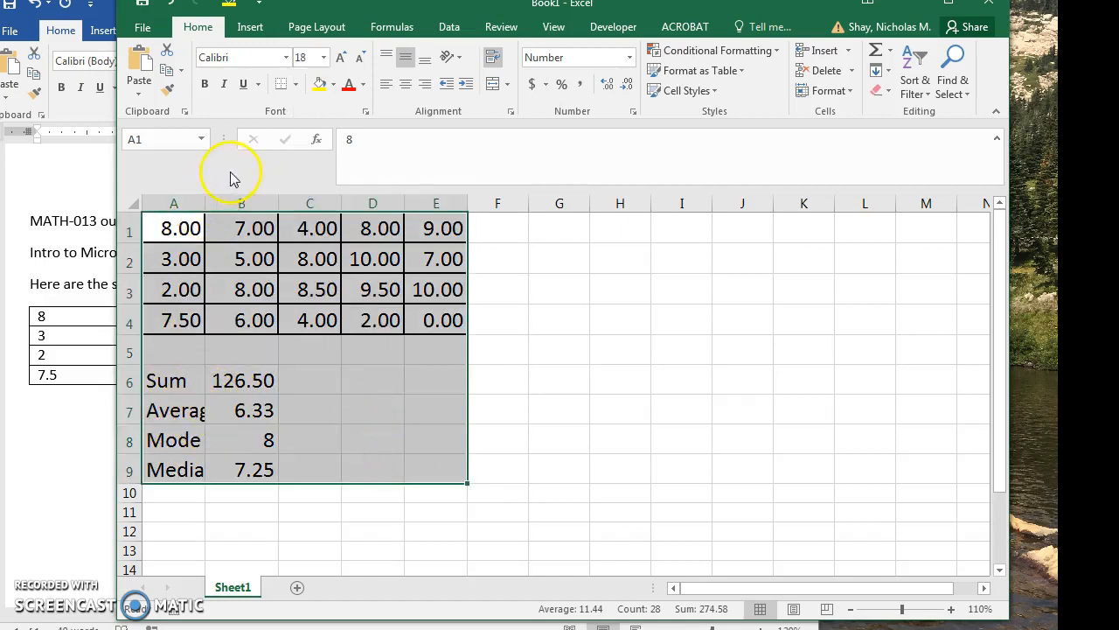
Widen column A enough to fit the full Average and Median labels.
left_click(315, 529)
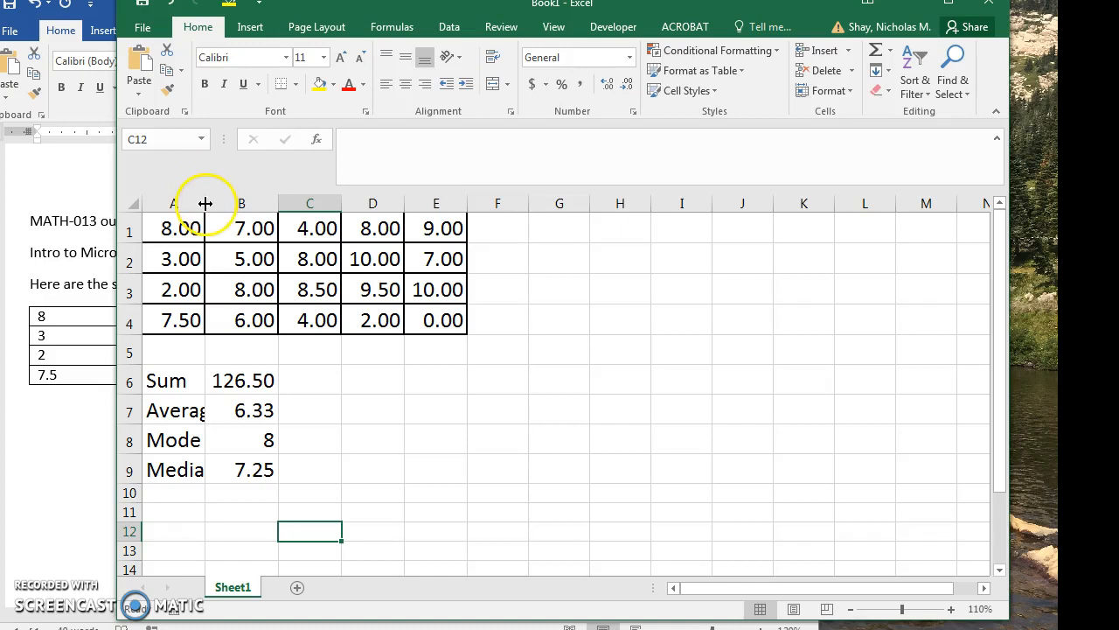
left_click_drag(205, 202, 230, 203)
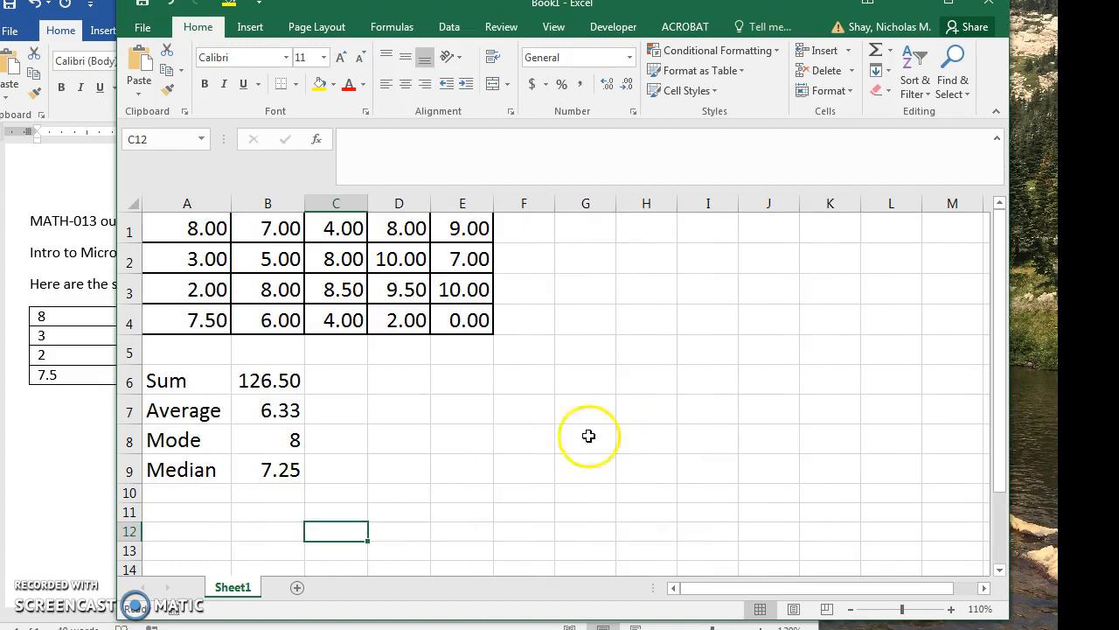
left_click(202, 408)
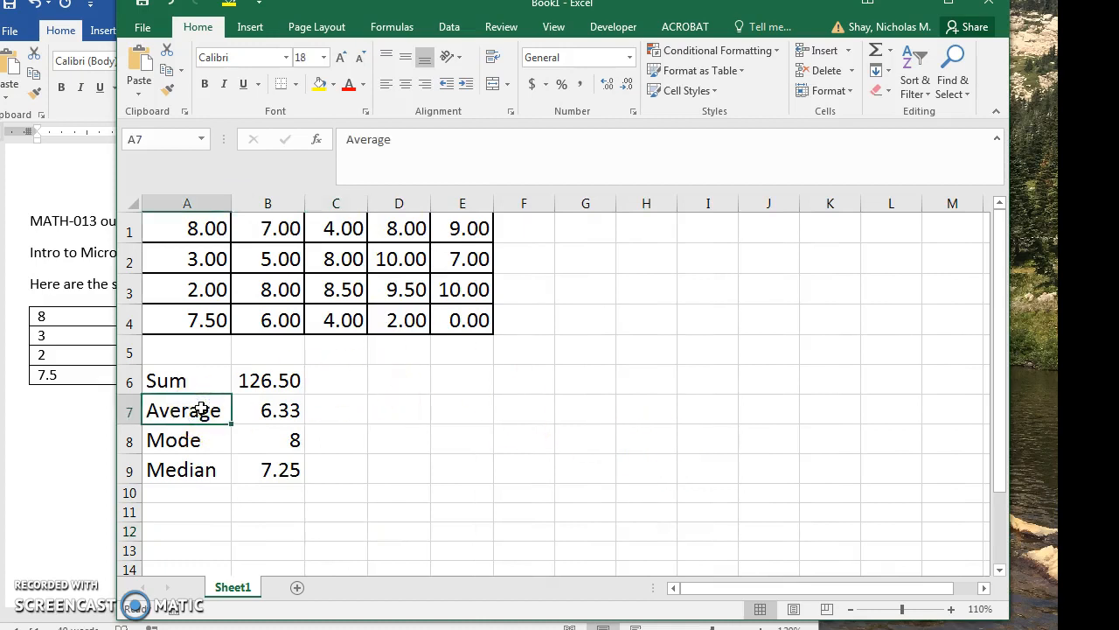